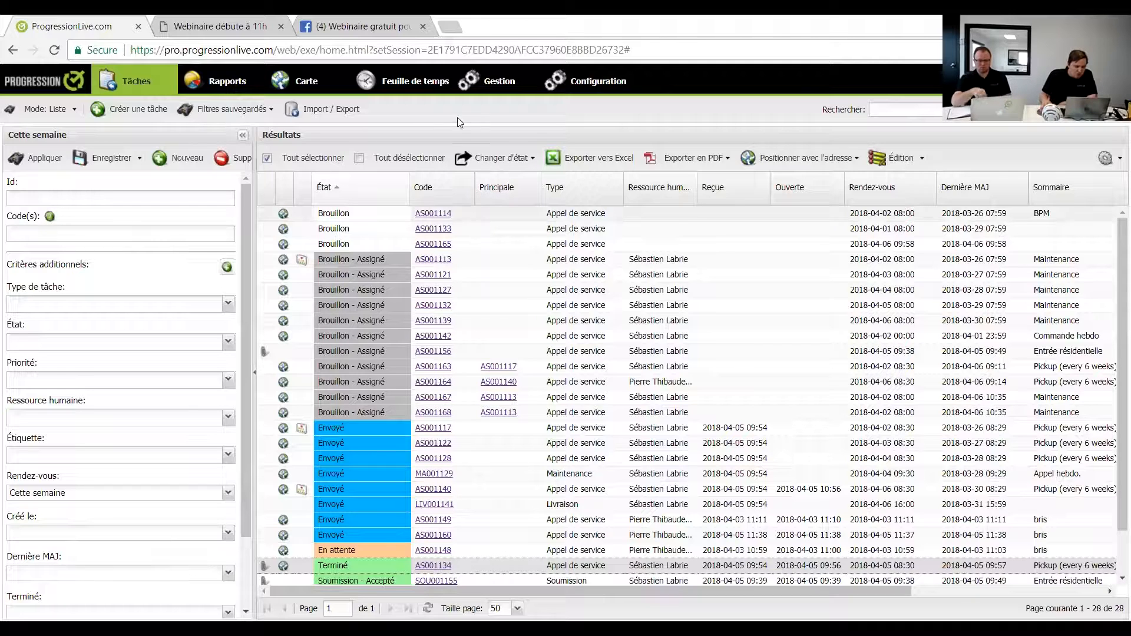
# Open the service call AS001128 from this week's task list and move its window up to show it fully.
pyautogui.scroll(-2, 572, 460)
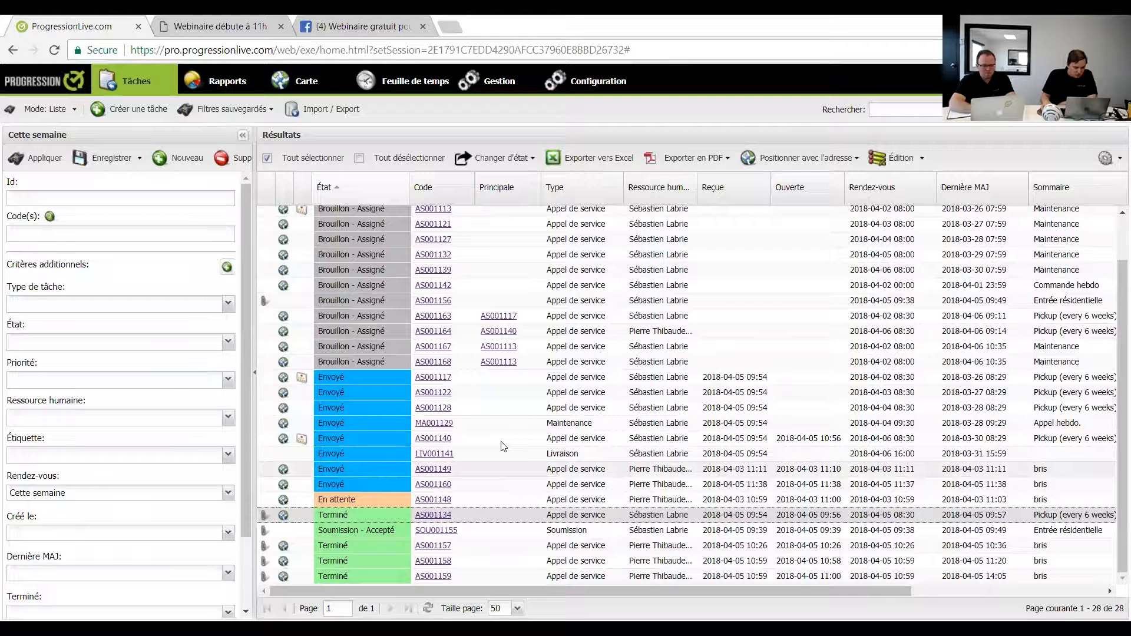
pyautogui.doubleClick(468, 410)
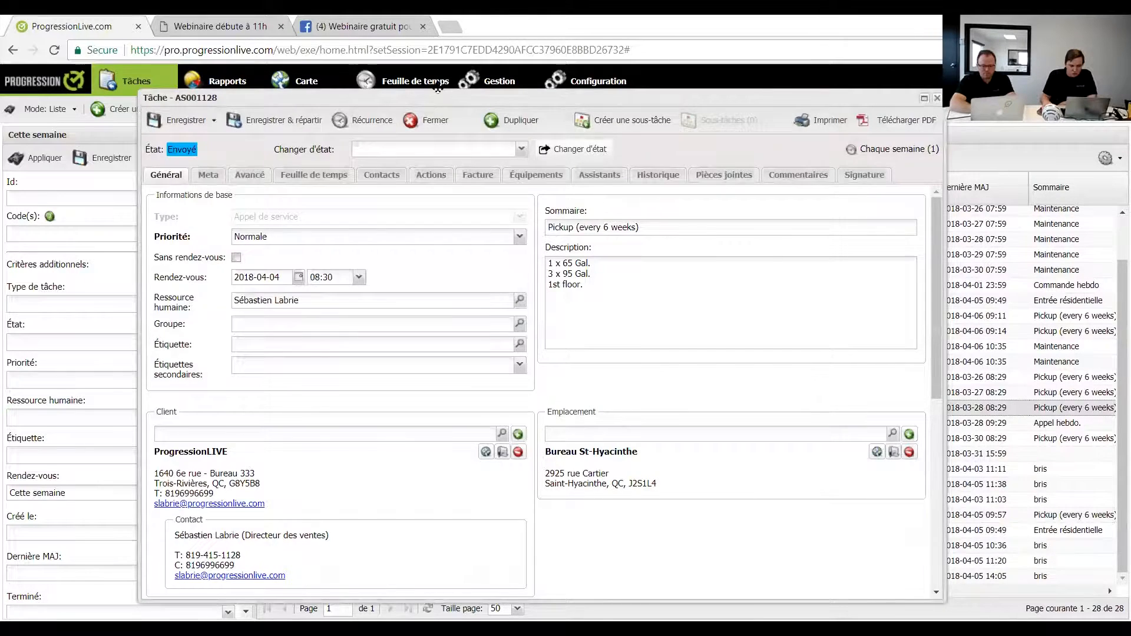
pyautogui.moveTo(444, 97); pyautogui.dragTo(448, 72)
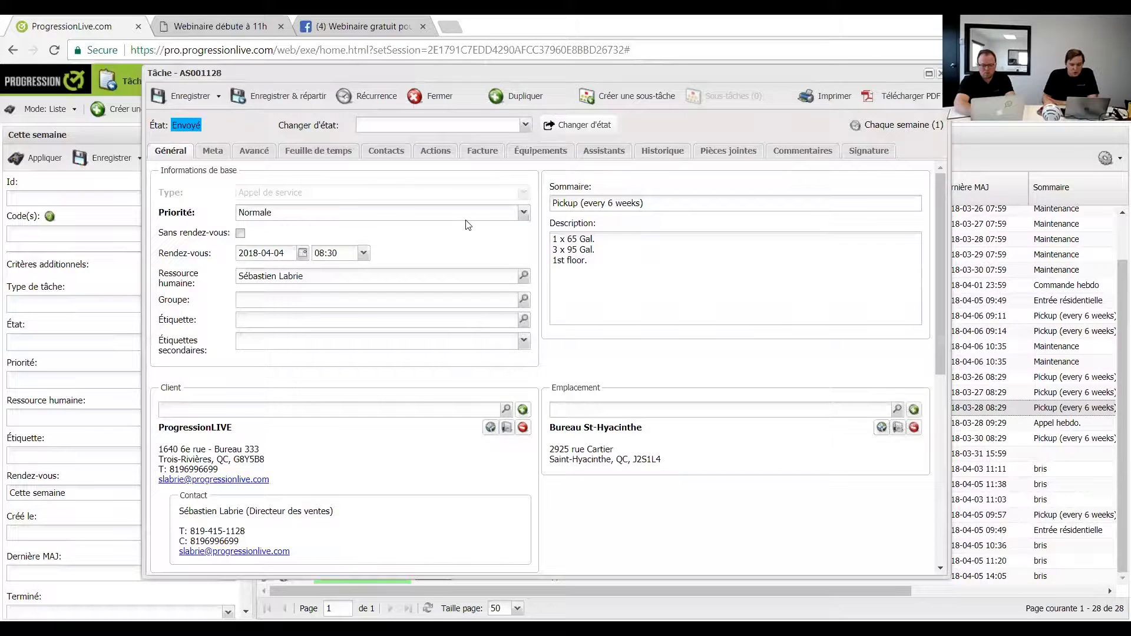
# Create a Bon de commande sub-task of AS001128 for 2018-04-09, assigned to the second listed human resource, and open it.
pyautogui.click(610, 98)
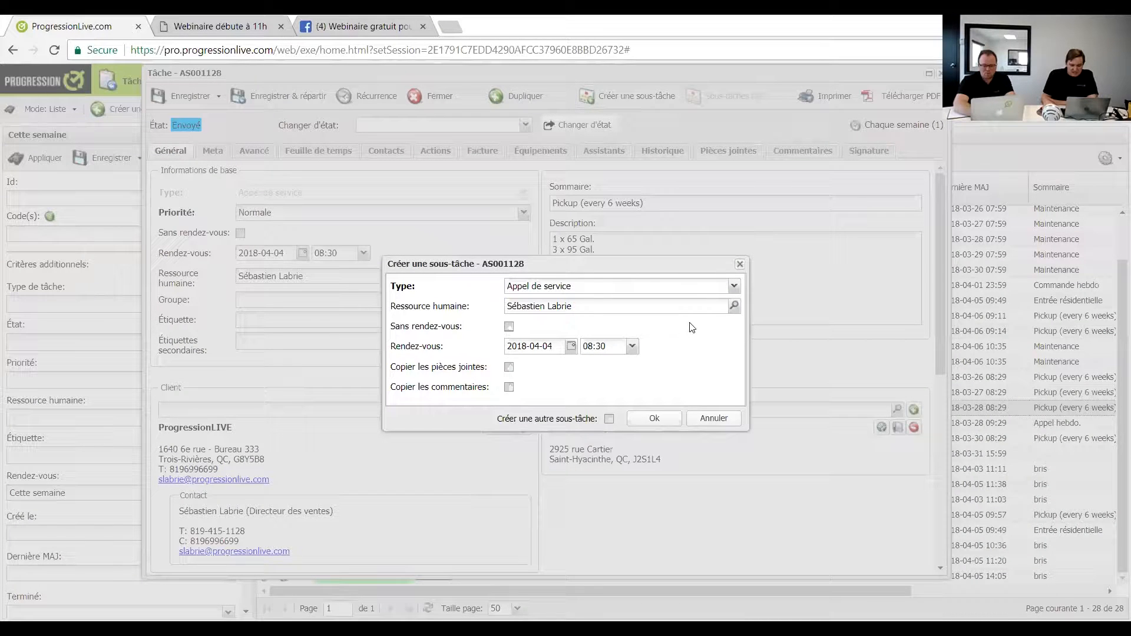
pyautogui.click(734, 286)
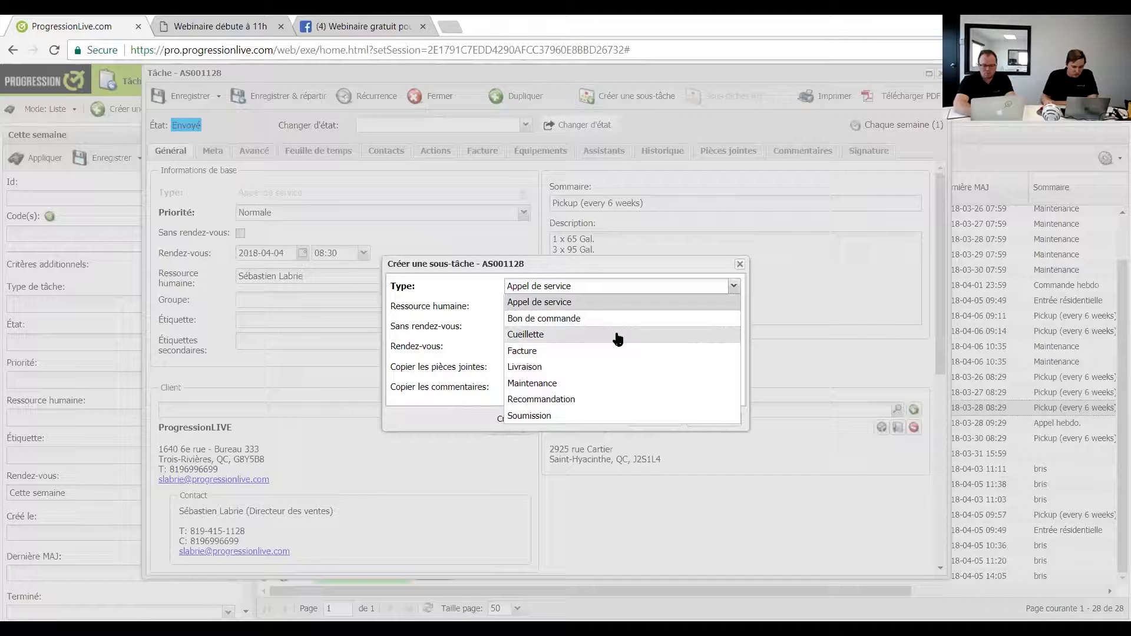
pyautogui.click(602, 319)
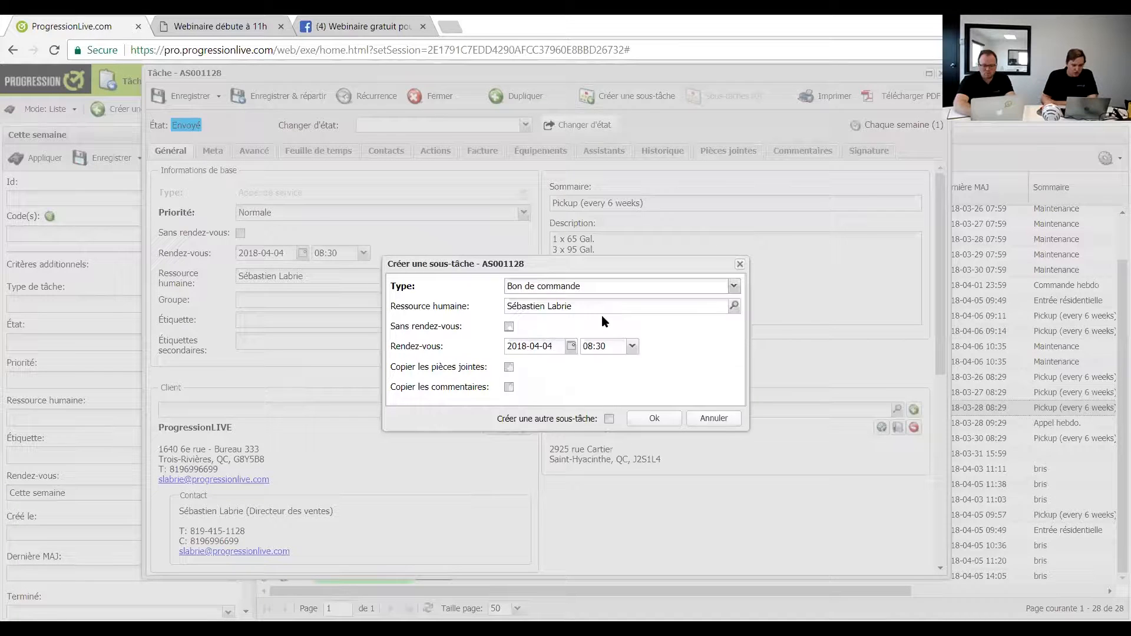
pyautogui.click(734, 305)
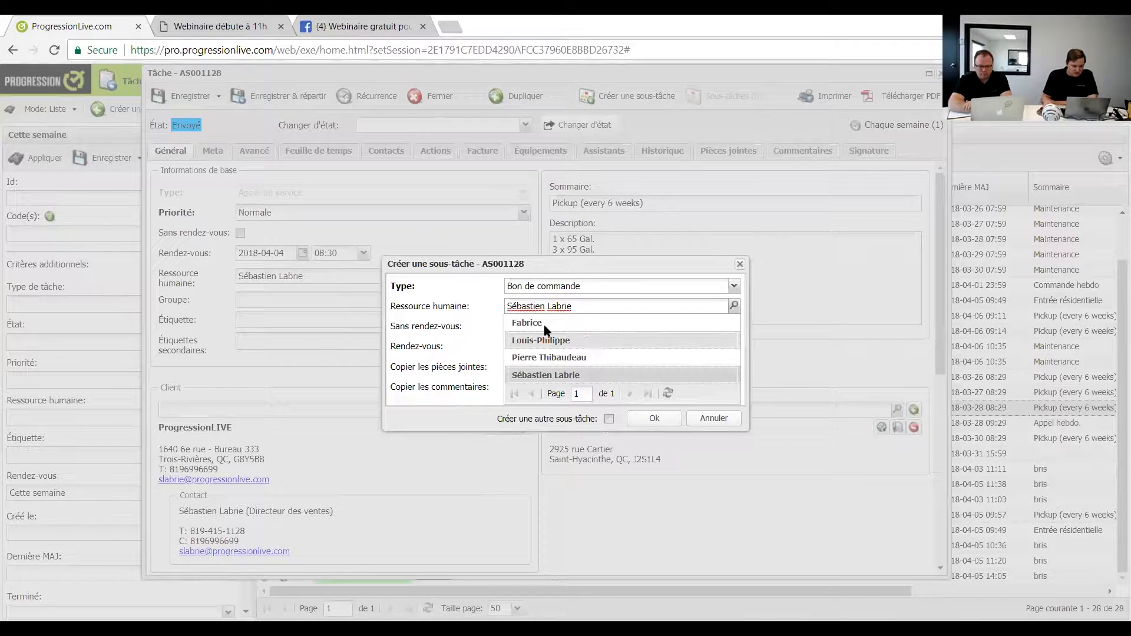
pyautogui.click(587, 341)
pyautogui.click(570, 346)
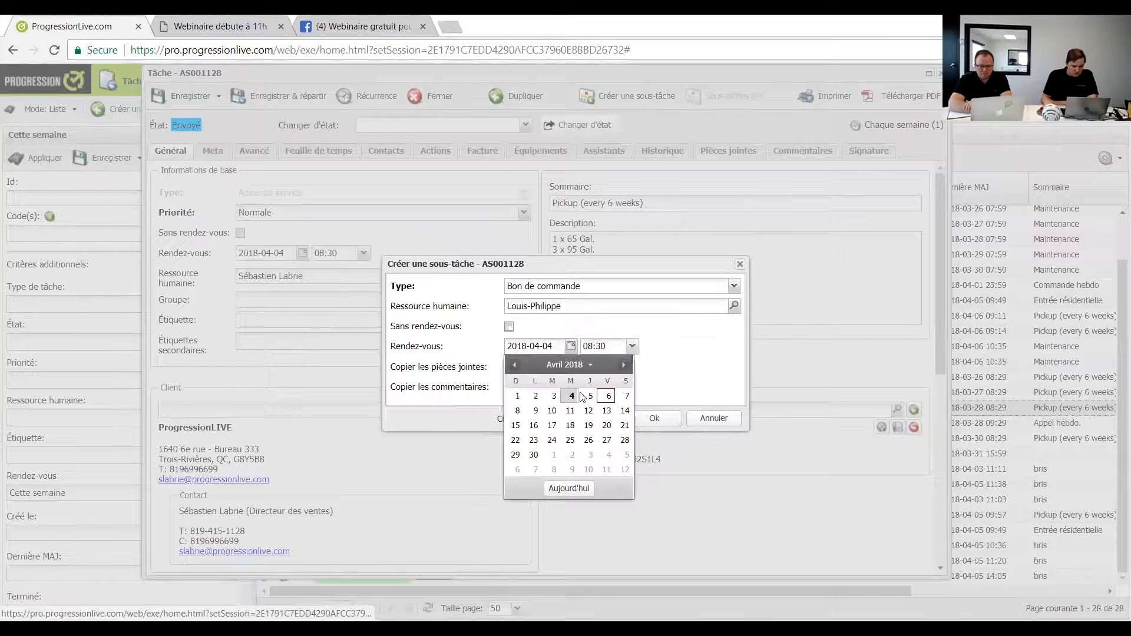
pyautogui.click(535, 411)
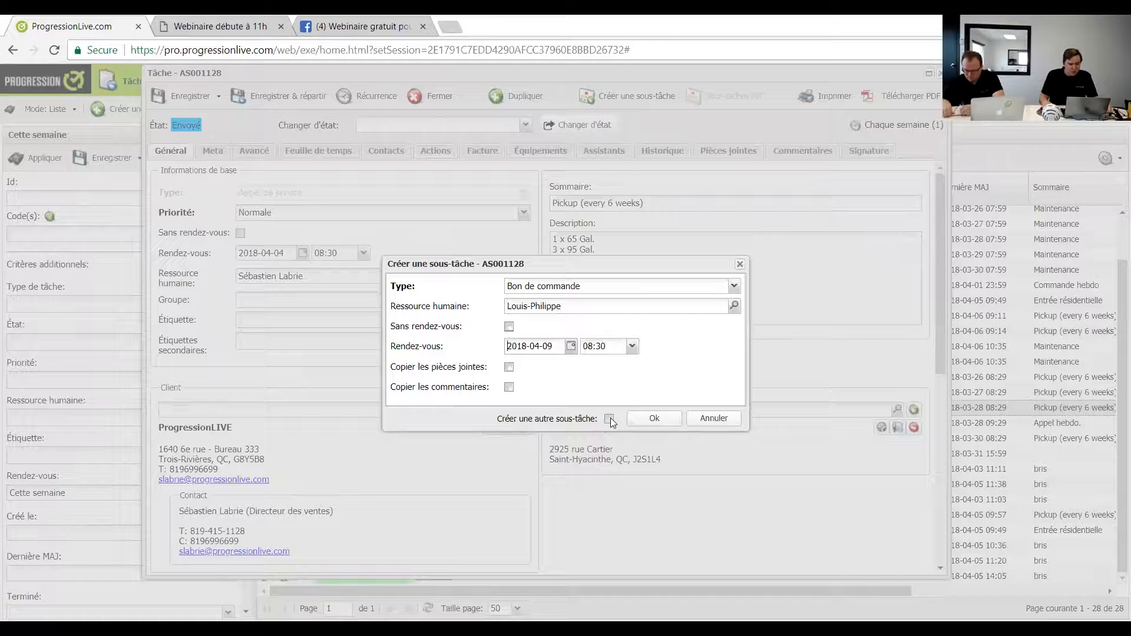
pyautogui.click(649, 418)
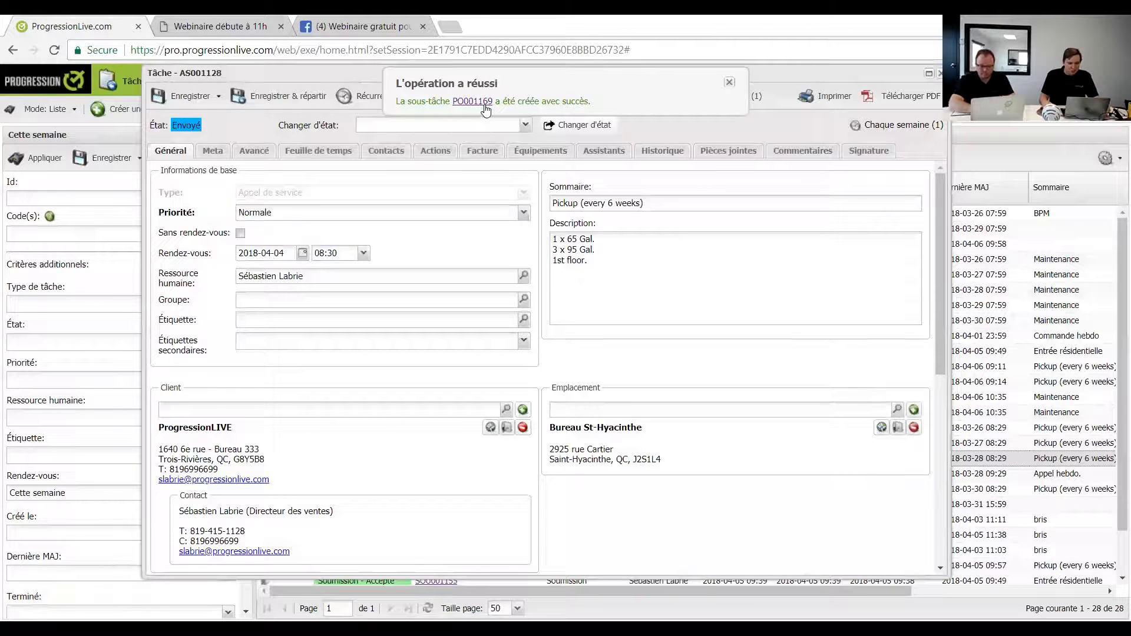
pyautogui.click(484, 104)
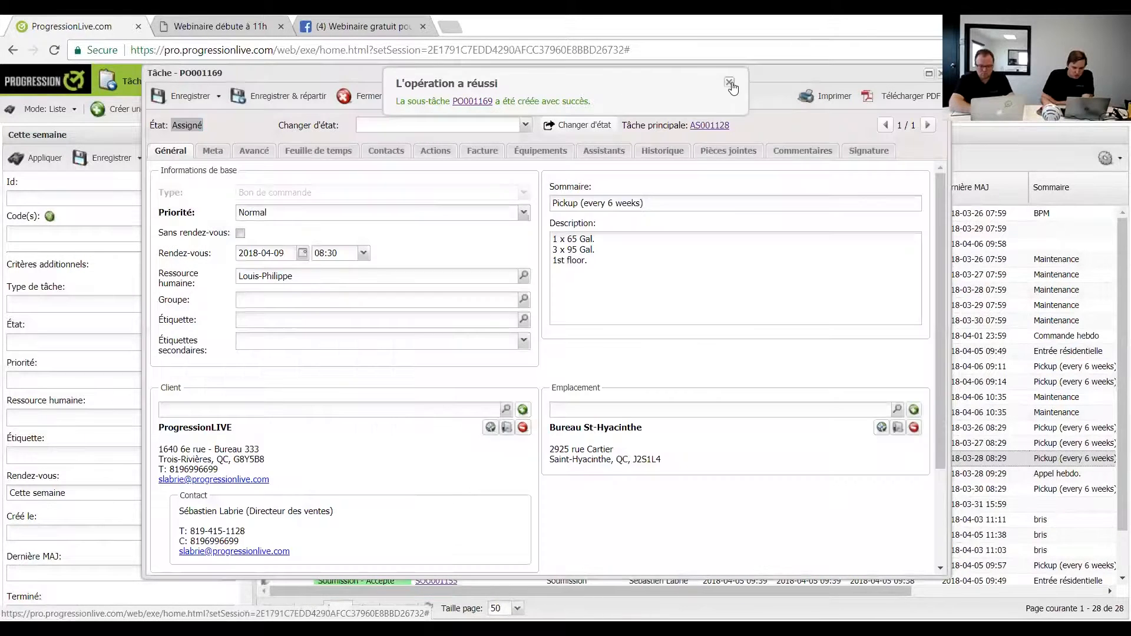
pyautogui.click(730, 83)
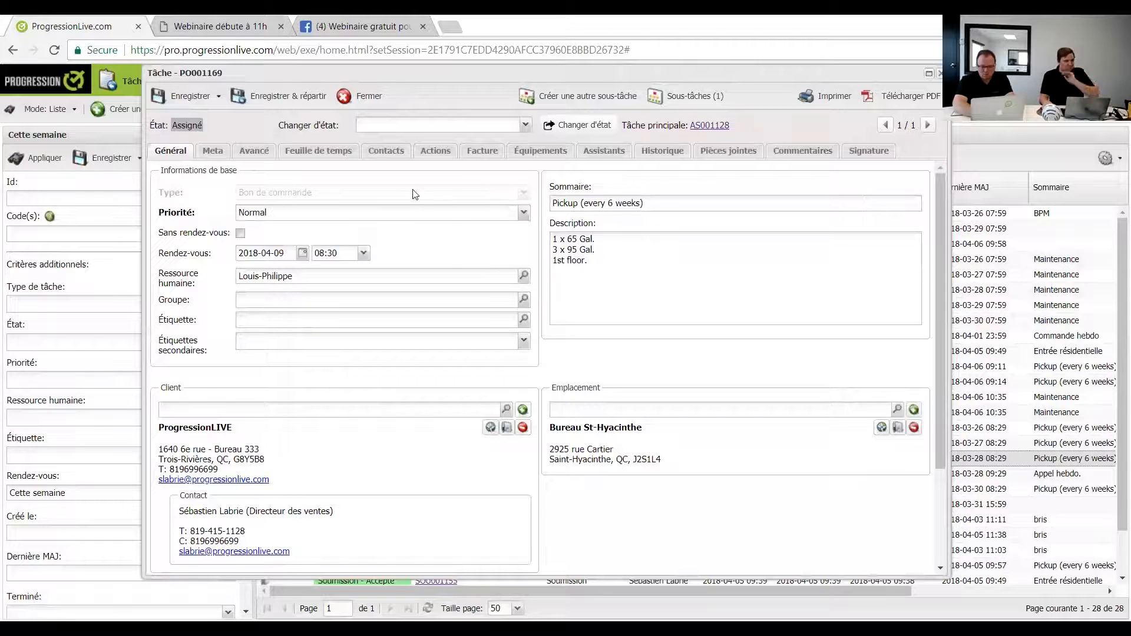
# Create another sub-task of type Appel de service for 2018-04-11, assigned to the first listed human resource, and open it.
pyautogui.click(596, 101)
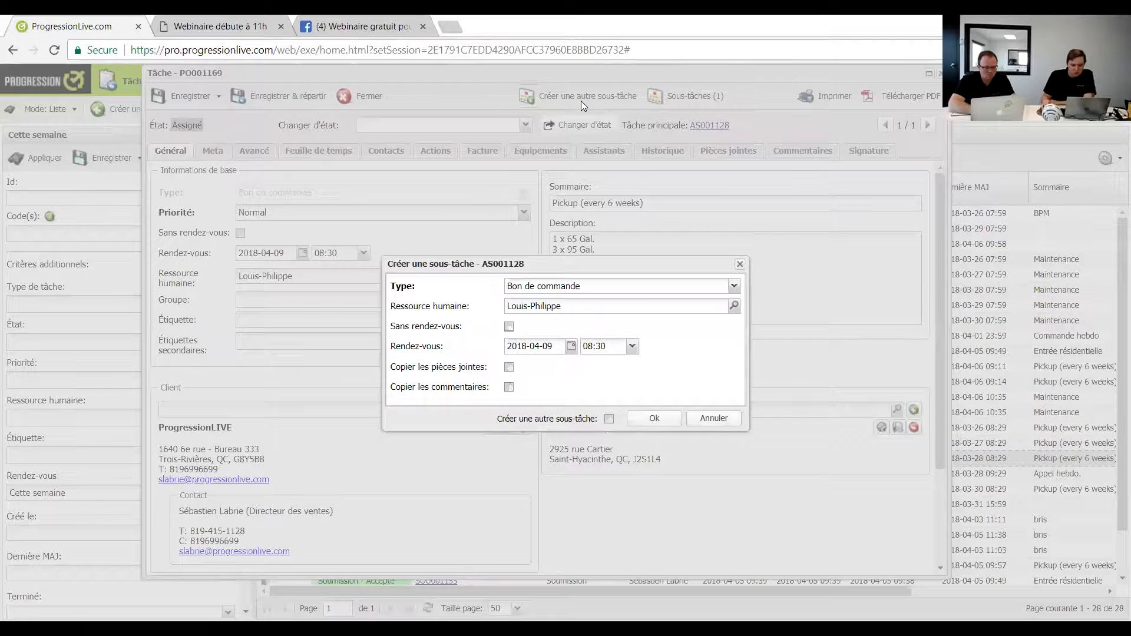
pyautogui.click(733, 286)
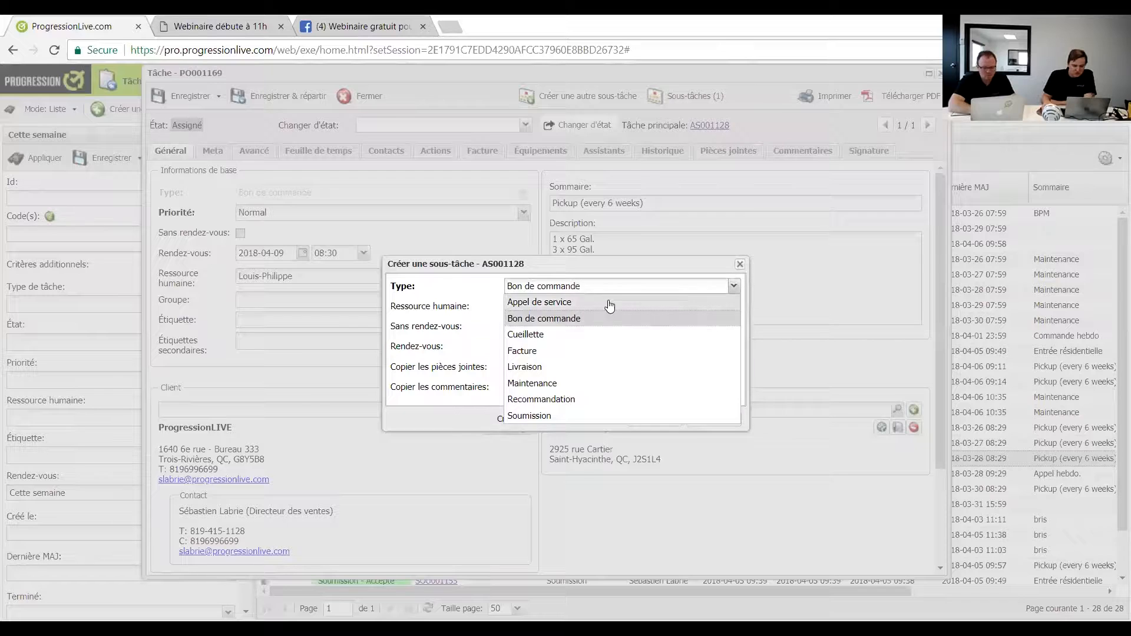
pyautogui.click(608, 304)
pyautogui.click(733, 306)
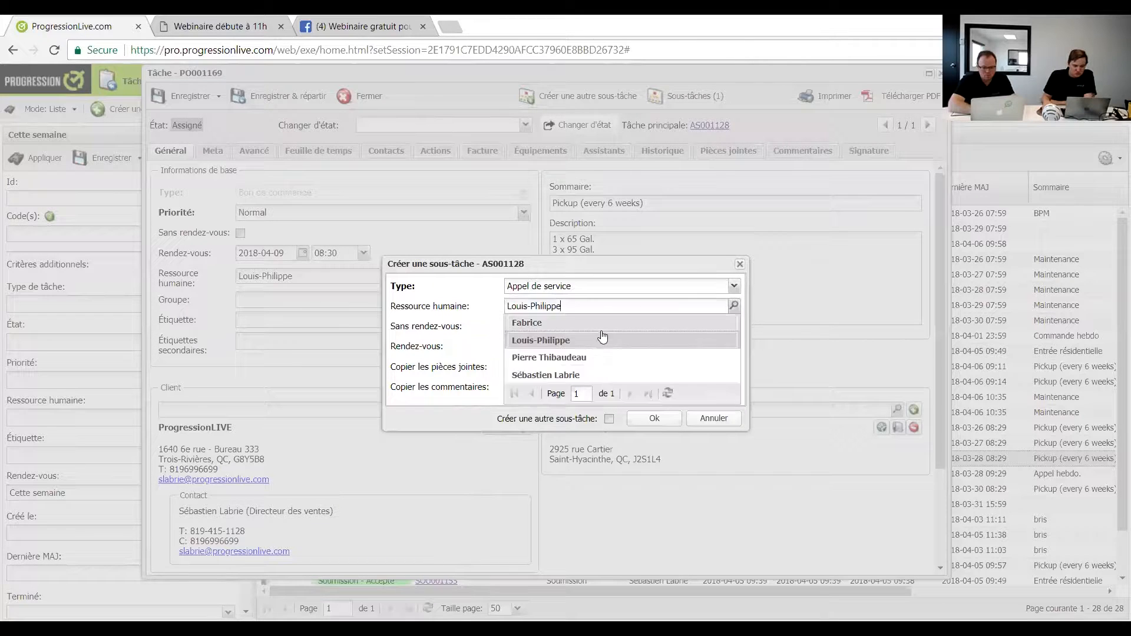
pyautogui.click(557, 322)
pyautogui.click(571, 346)
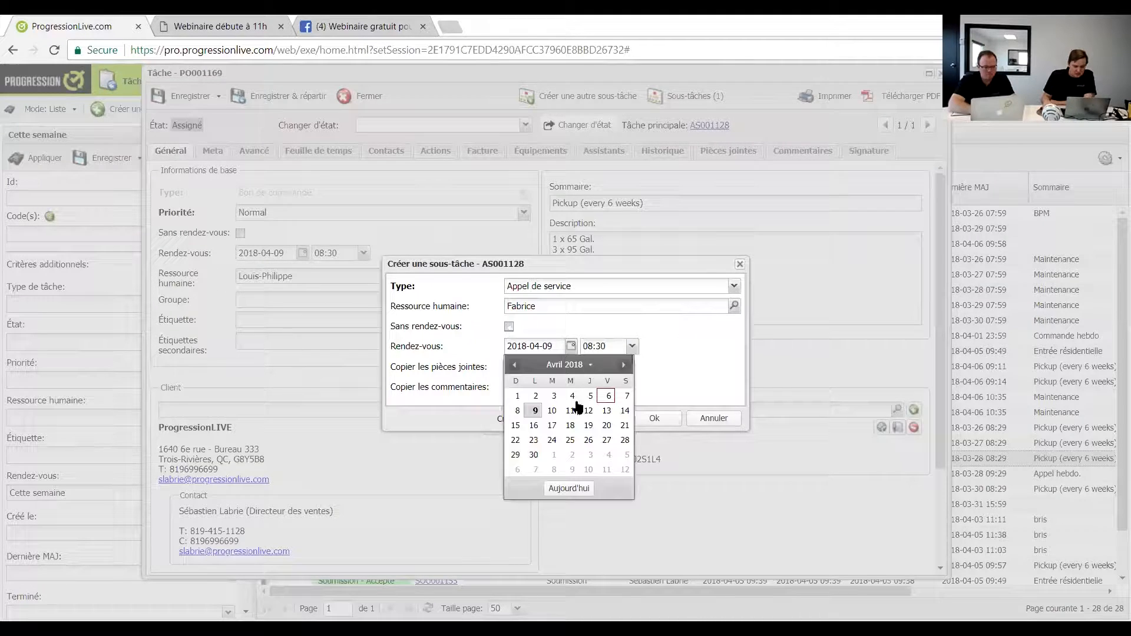
pyautogui.click(570, 412)
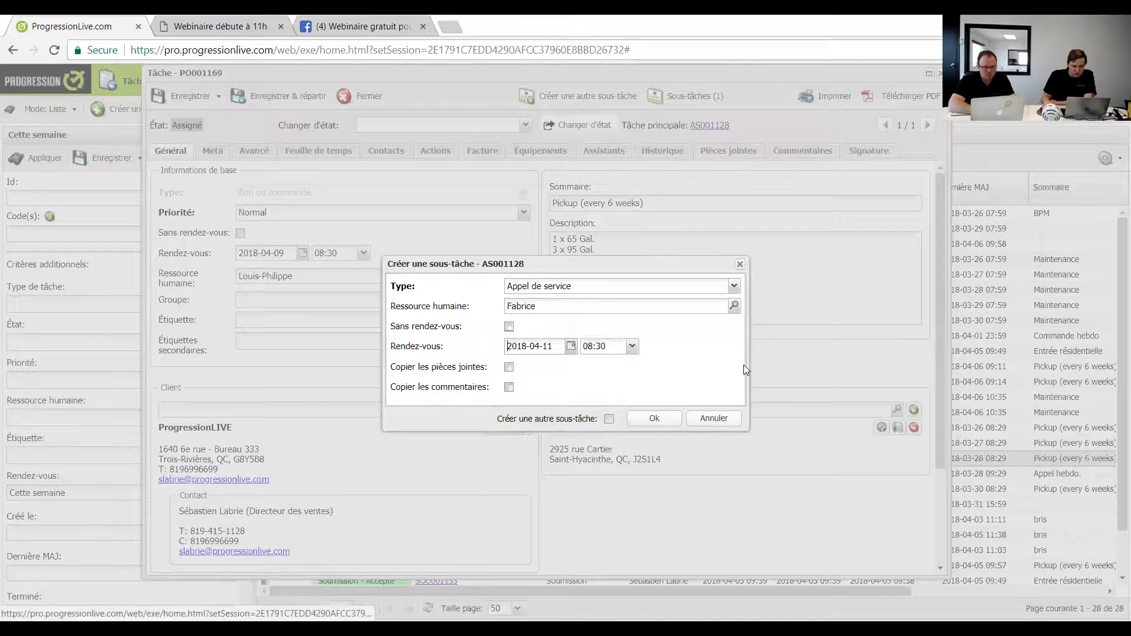
pyautogui.click(670, 419)
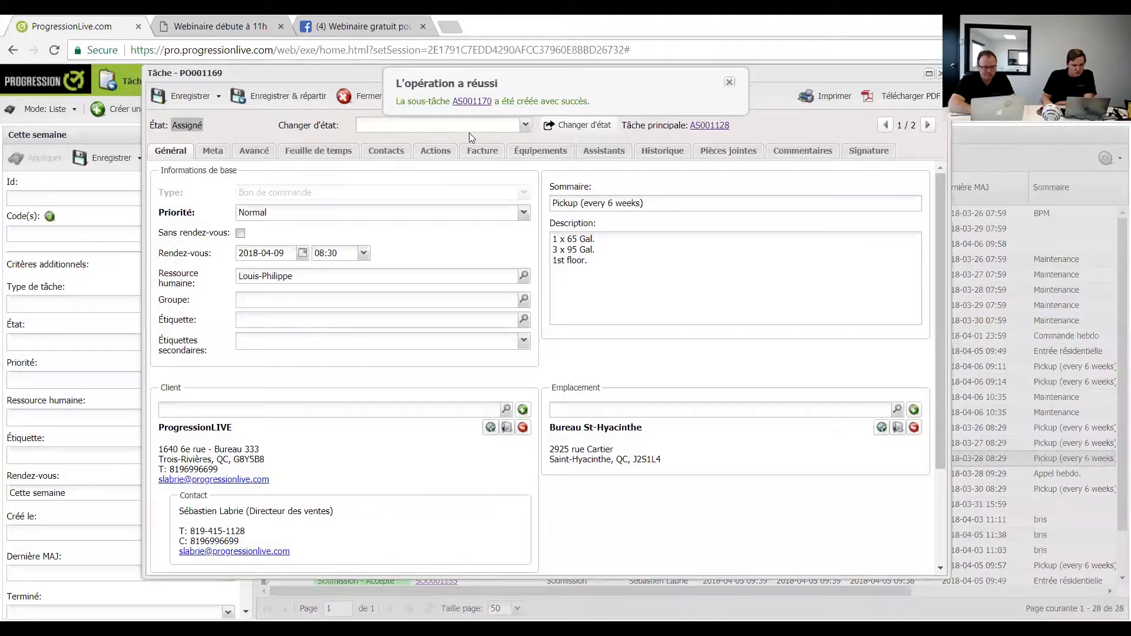
pyautogui.click(480, 101)
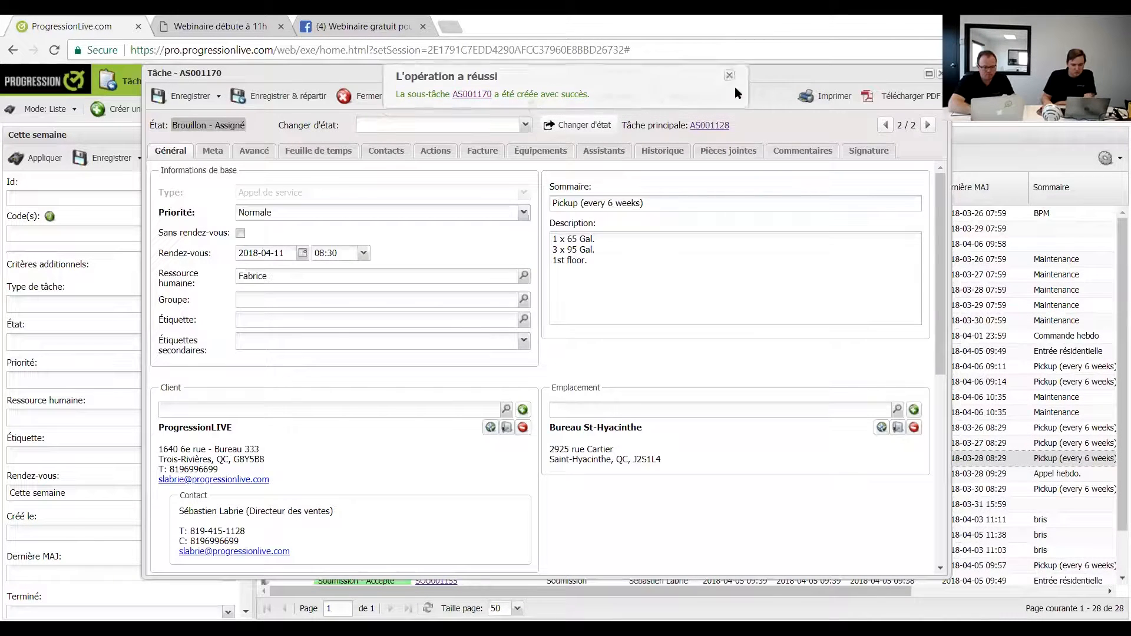
pyautogui.click(731, 83)
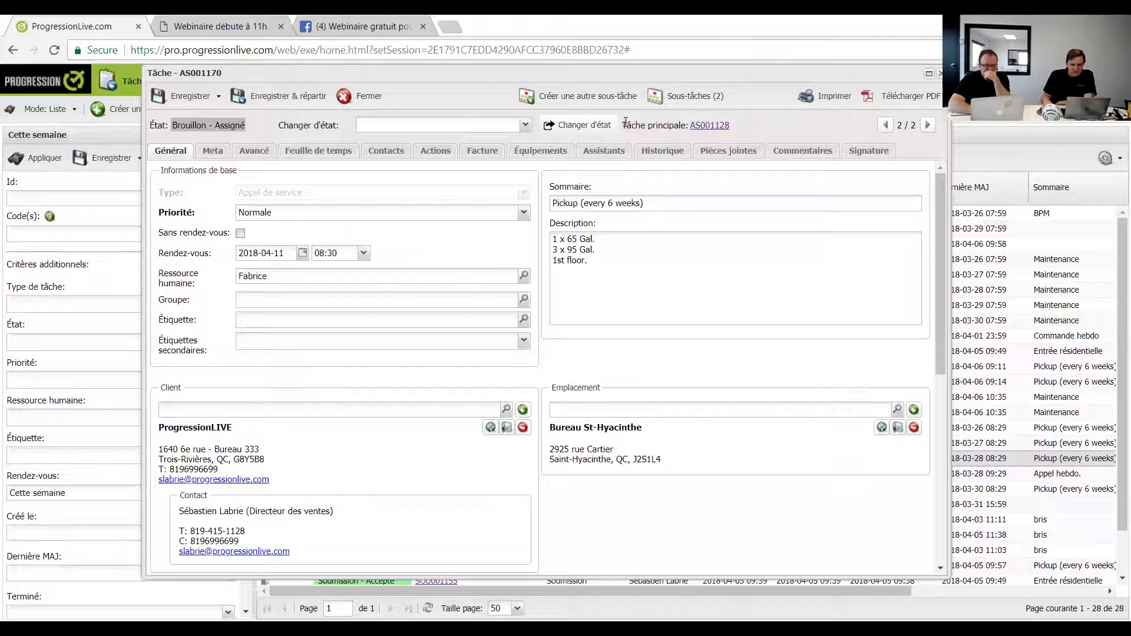
# Examine the sub-task's link to its main task and browse through the sibling sub-tasks.
pyautogui.moveTo(622, 126); pyautogui.dragTo(710, 135)
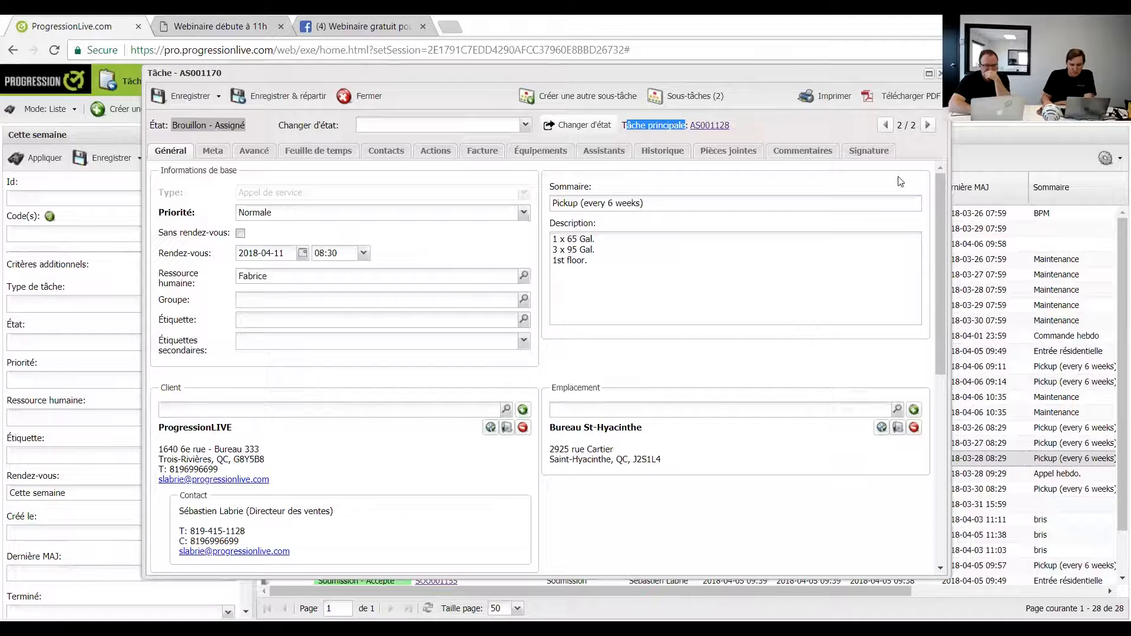
pyautogui.click(927, 126)
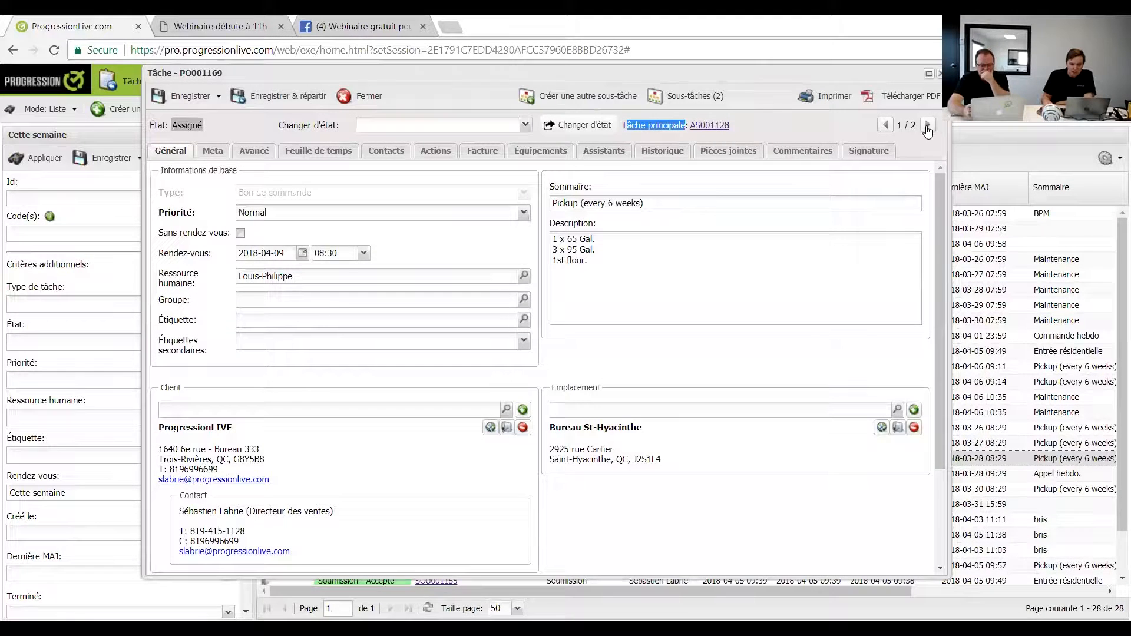
pyautogui.click(928, 126)
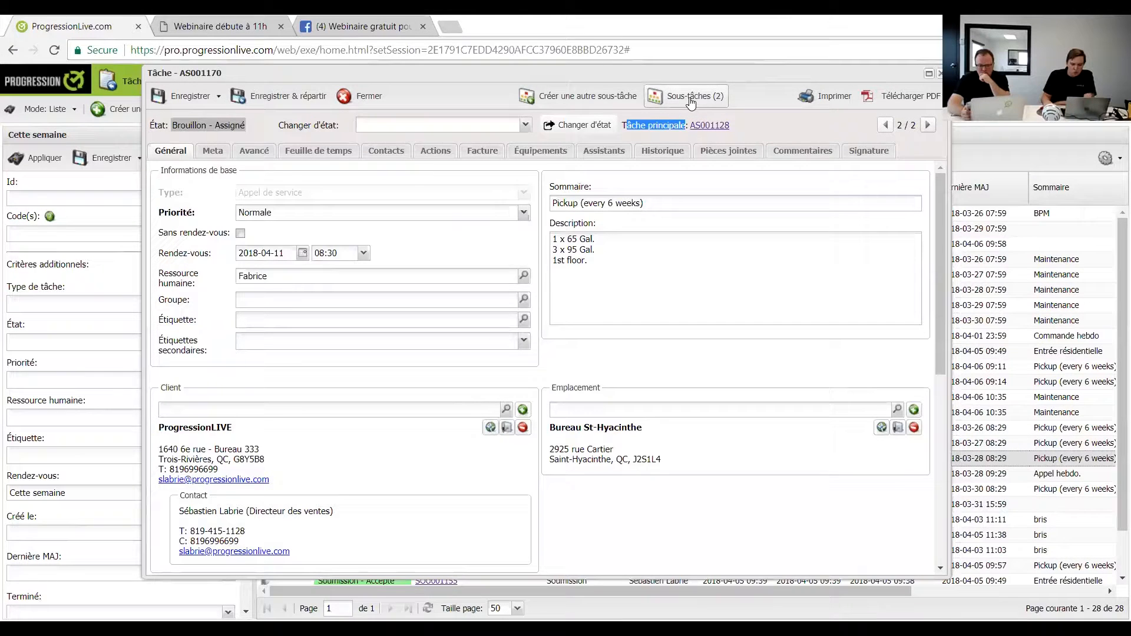
# From the list of sub-tasks, create a Cueillette sub-task with the option to create another sub-task enabled.
pyautogui.click(691, 99)
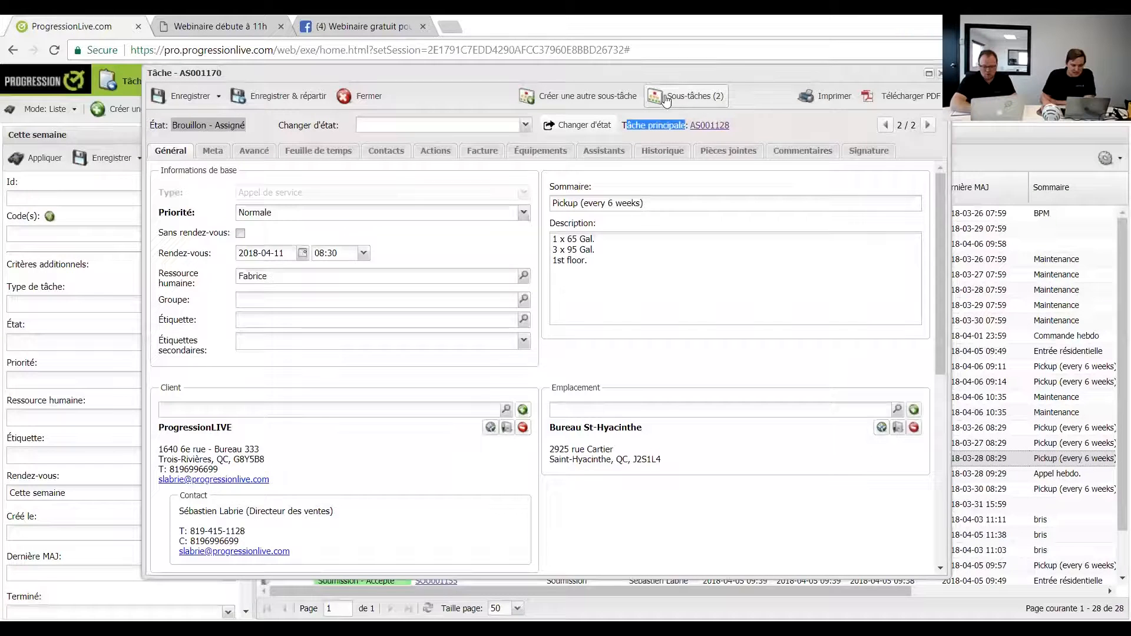
pyautogui.click(687, 97)
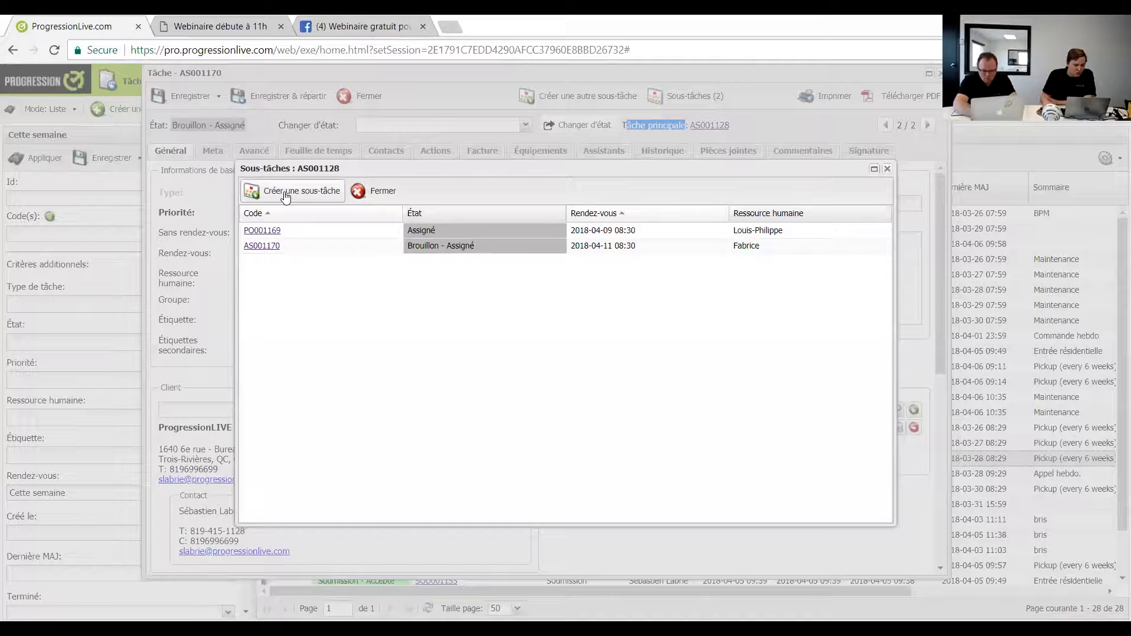
pyautogui.click(283, 193)
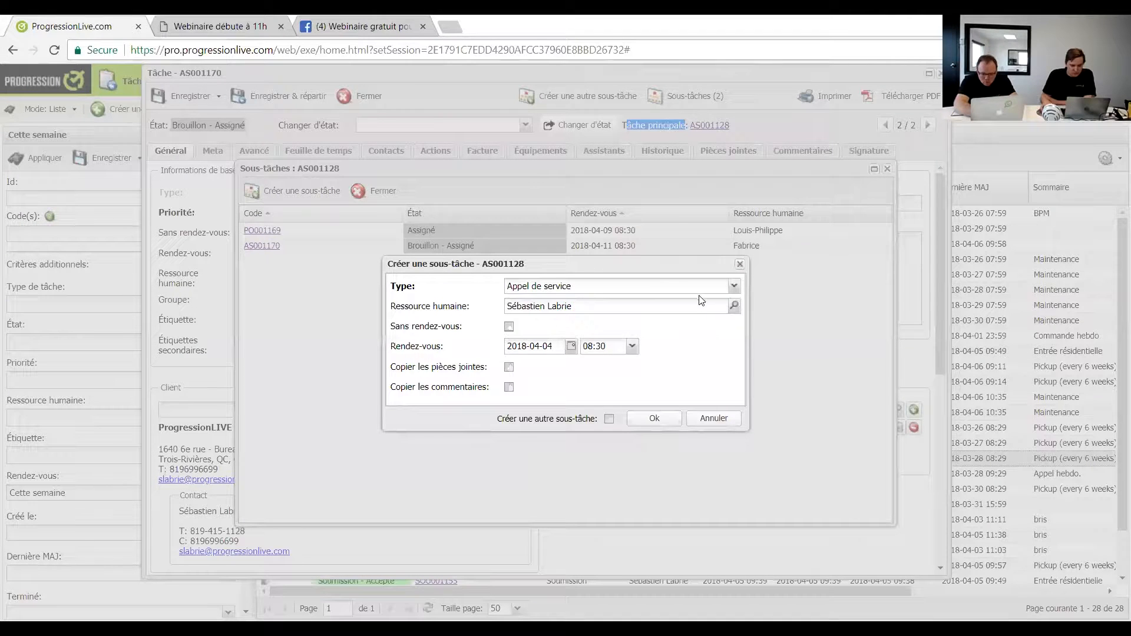
pyautogui.click(608, 419)
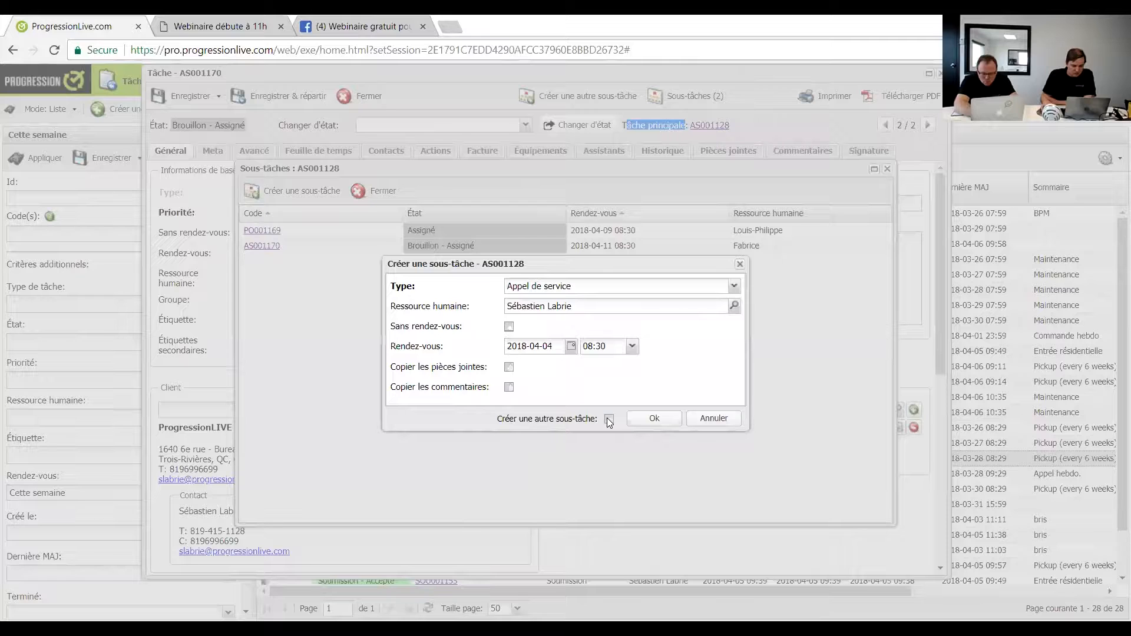
pyautogui.click(734, 287)
pyautogui.click(596, 335)
pyautogui.click(655, 419)
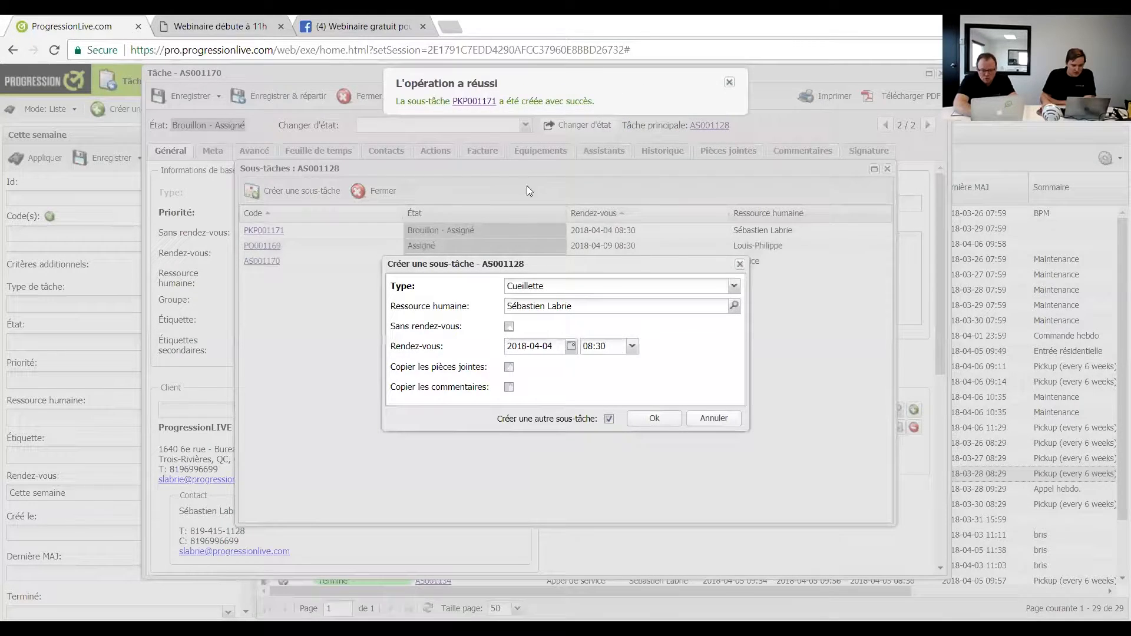
# Create a further sub-task of type Maintenance and close the creation form.
pyautogui.click(565, 286)
pyautogui.click(556, 384)
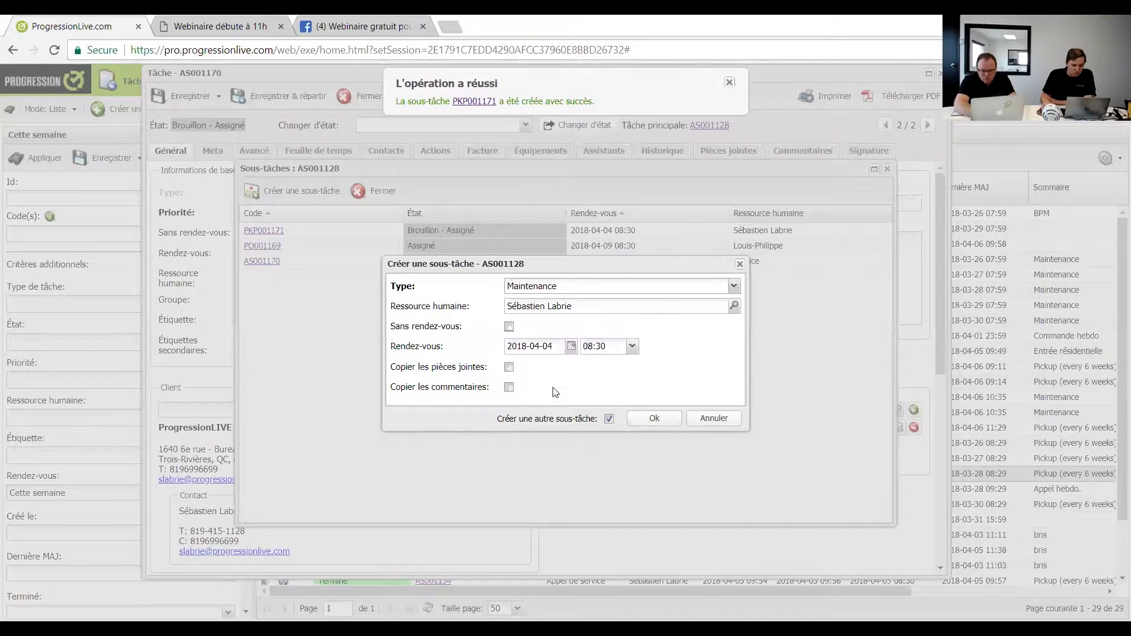
pyautogui.click(647, 419)
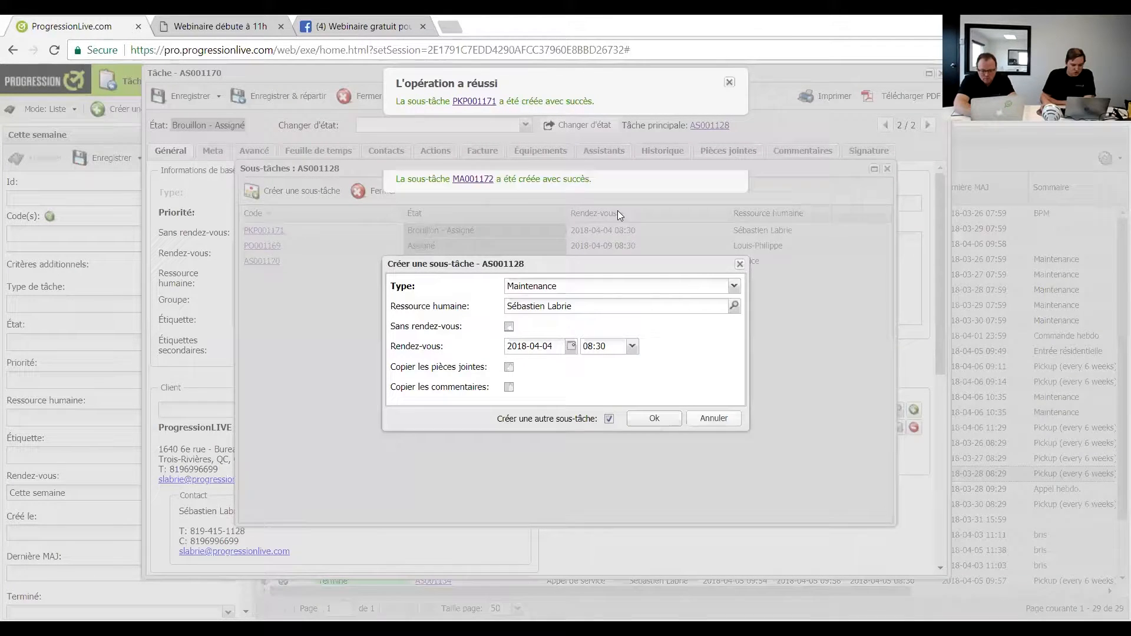
pyautogui.click(716, 419)
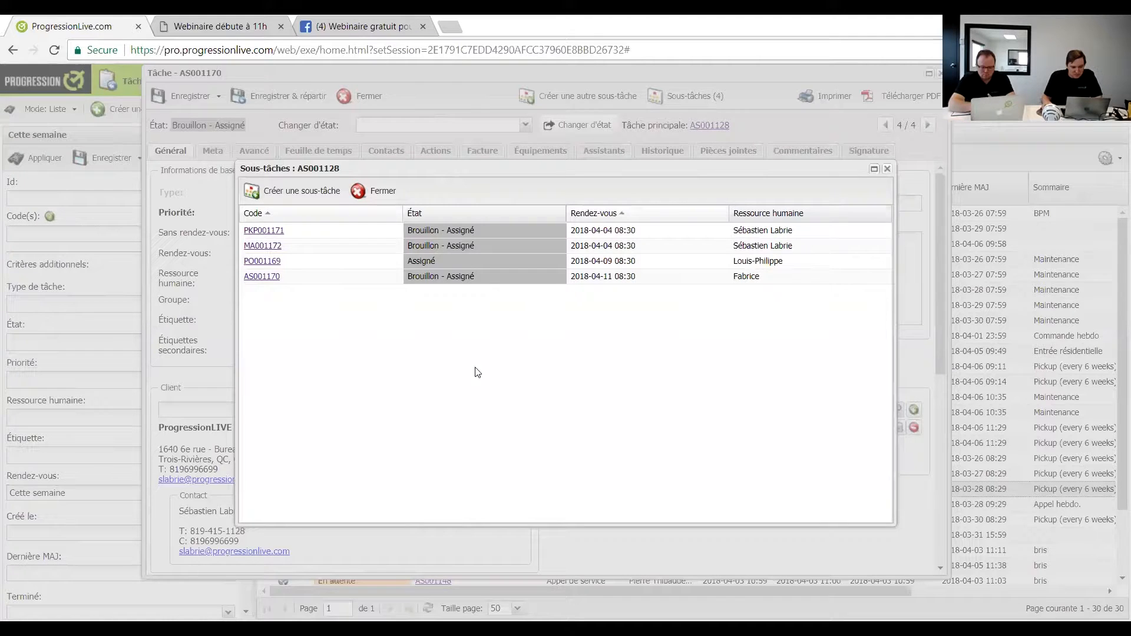
# Reassign the Cueillette sub-task to the second listed human resource in the sub-task list and close the list.
pyautogui.click(720, 232)
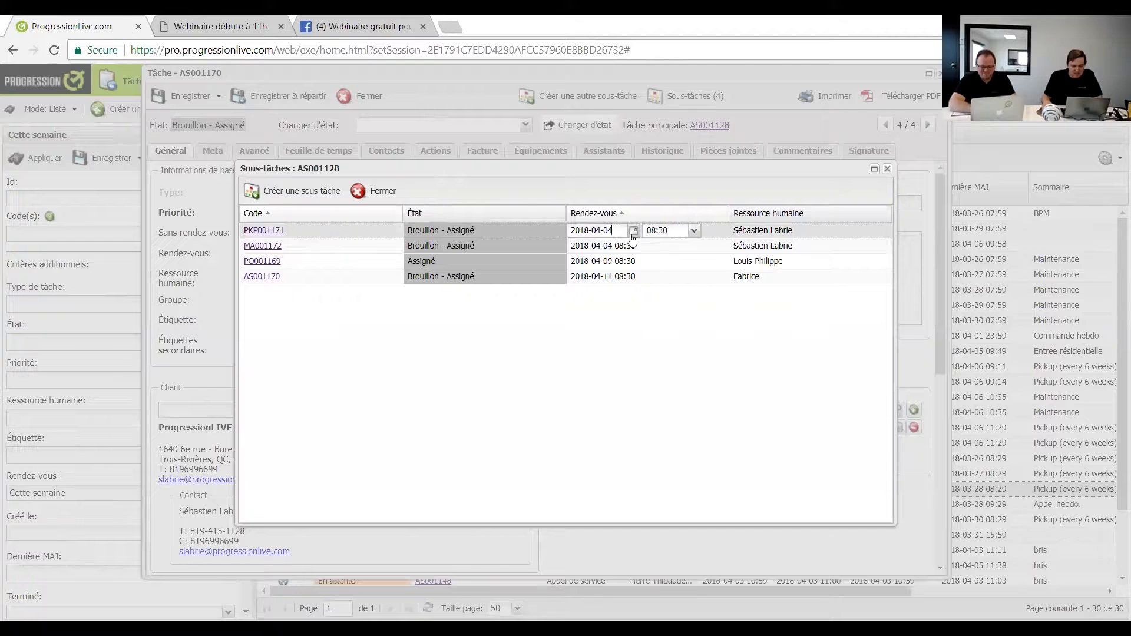
pyautogui.click(860, 230)
pyautogui.click(886, 231)
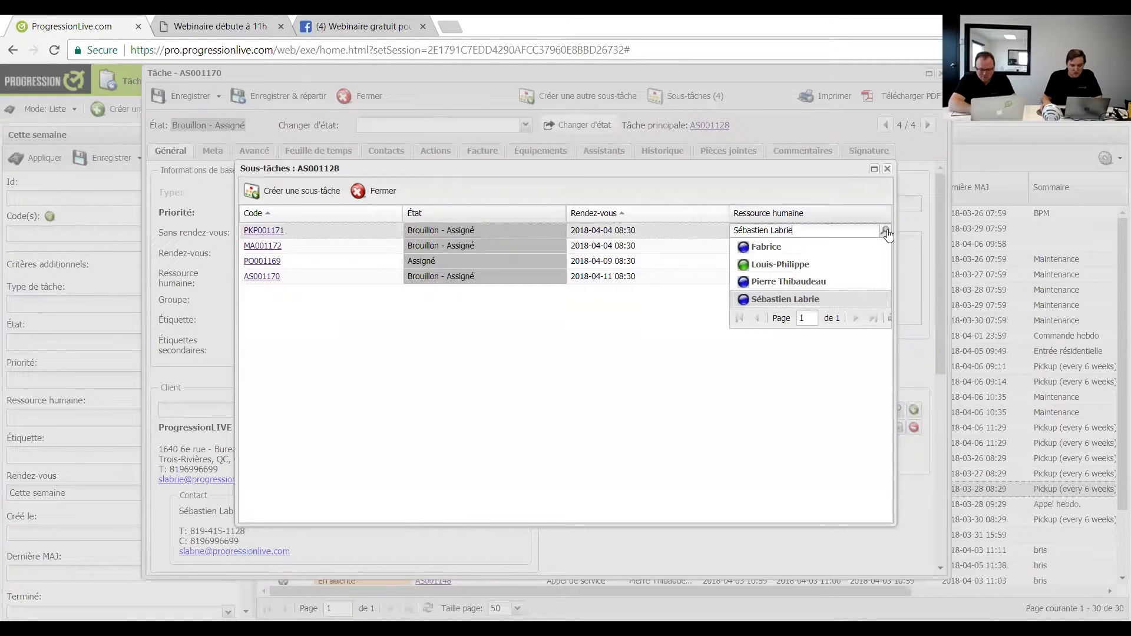
pyautogui.click(886, 232)
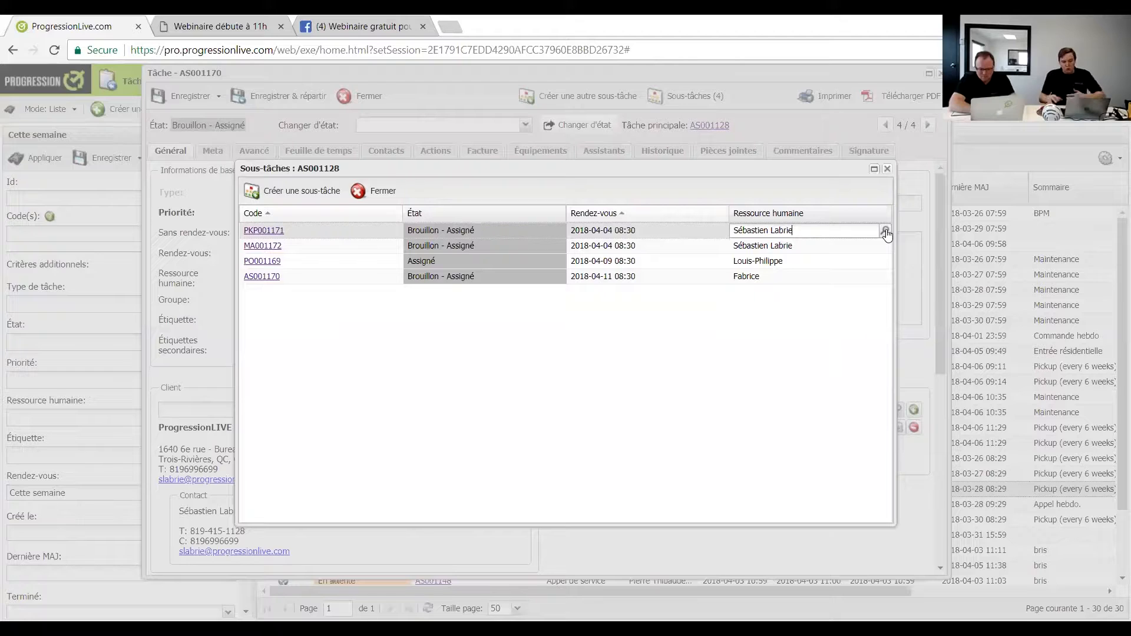
pyautogui.click(886, 232)
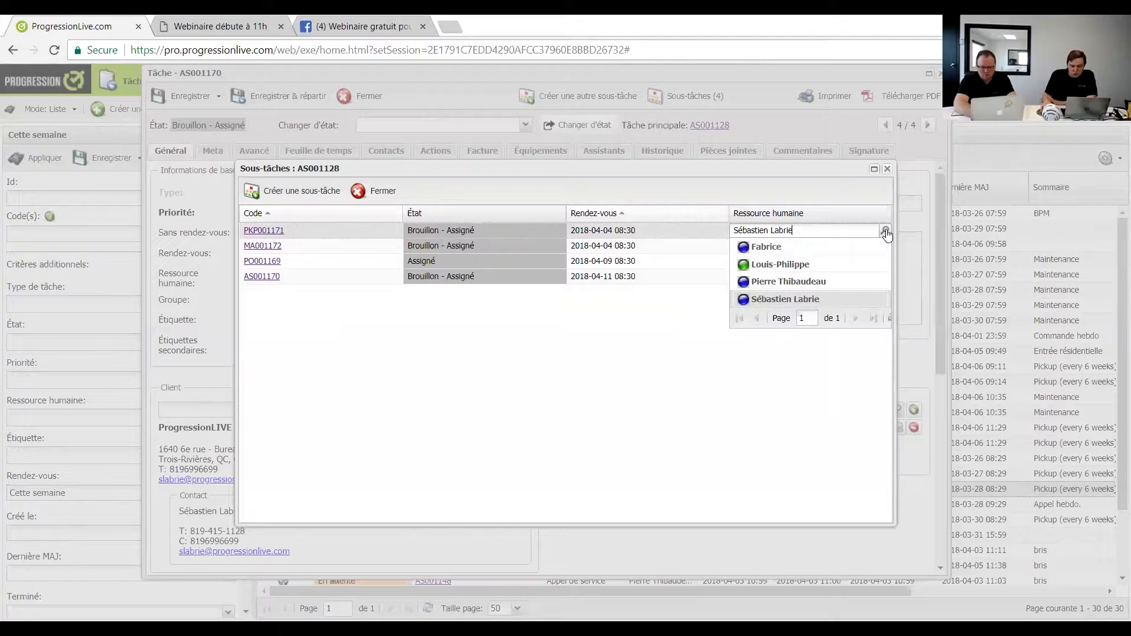
pyautogui.click(792, 264)
pyautogui.click(373, 191)
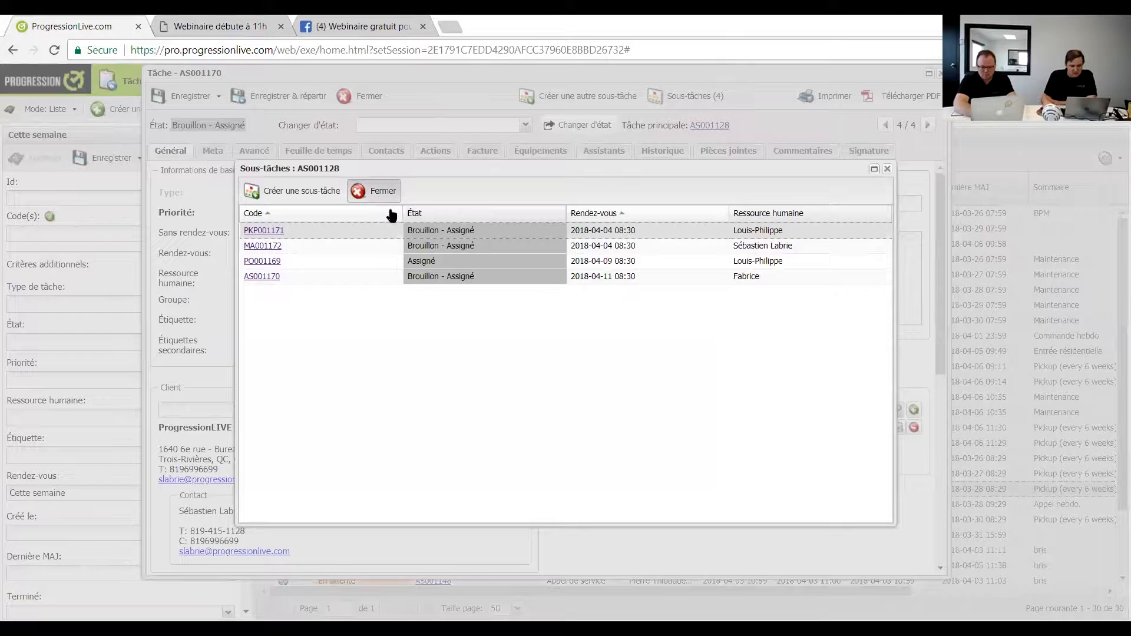
pyautogui.click(390, 200)
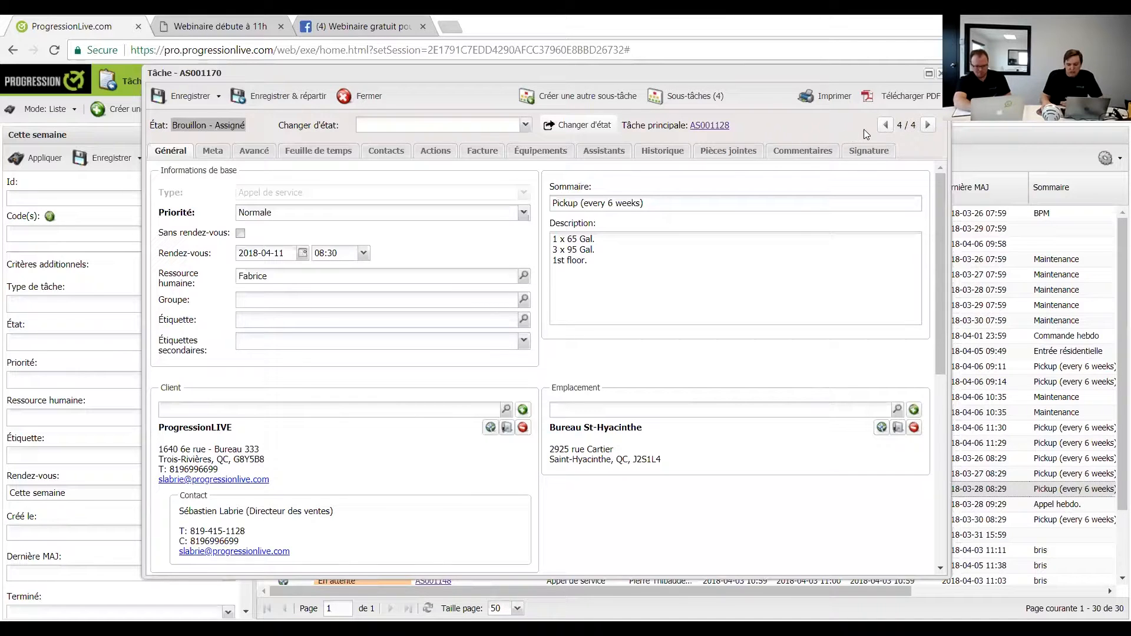
# Browse back through the sibling sub-tasks to the Cueillette one, then forward again.
pyautogui.click(888, 125)
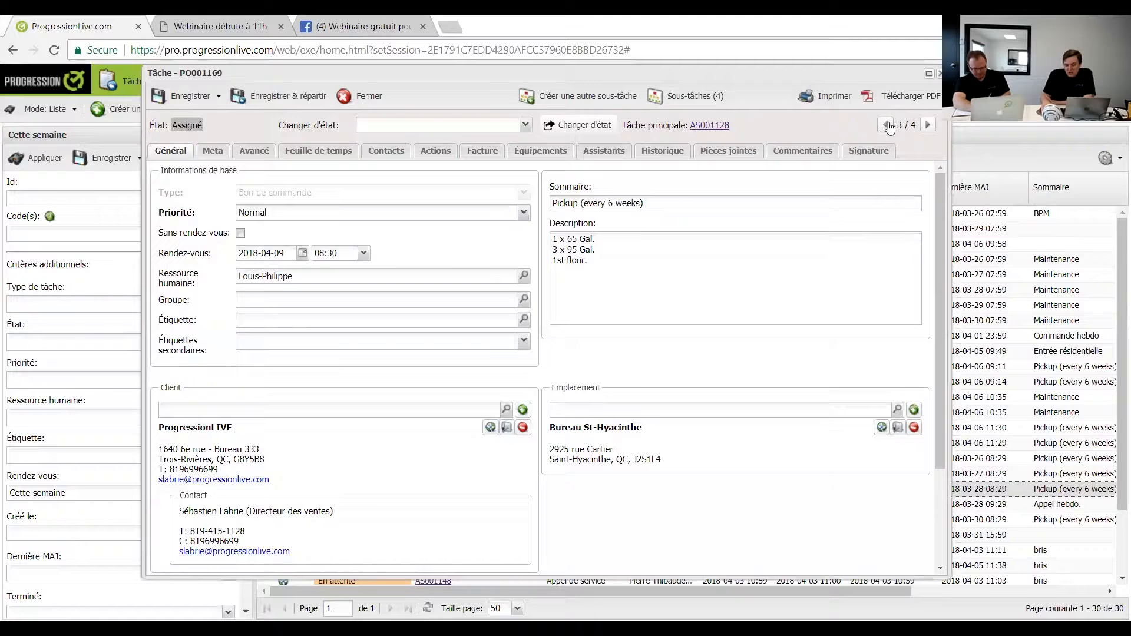
pyautogui.click(887, 125)
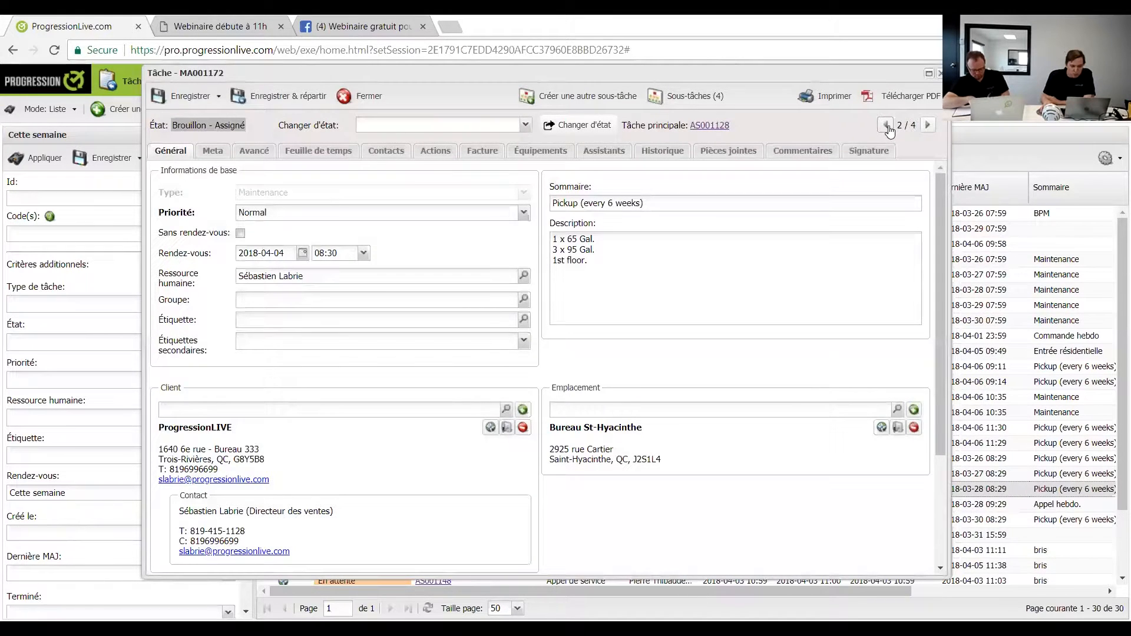
pyautogui.click(887, 126)
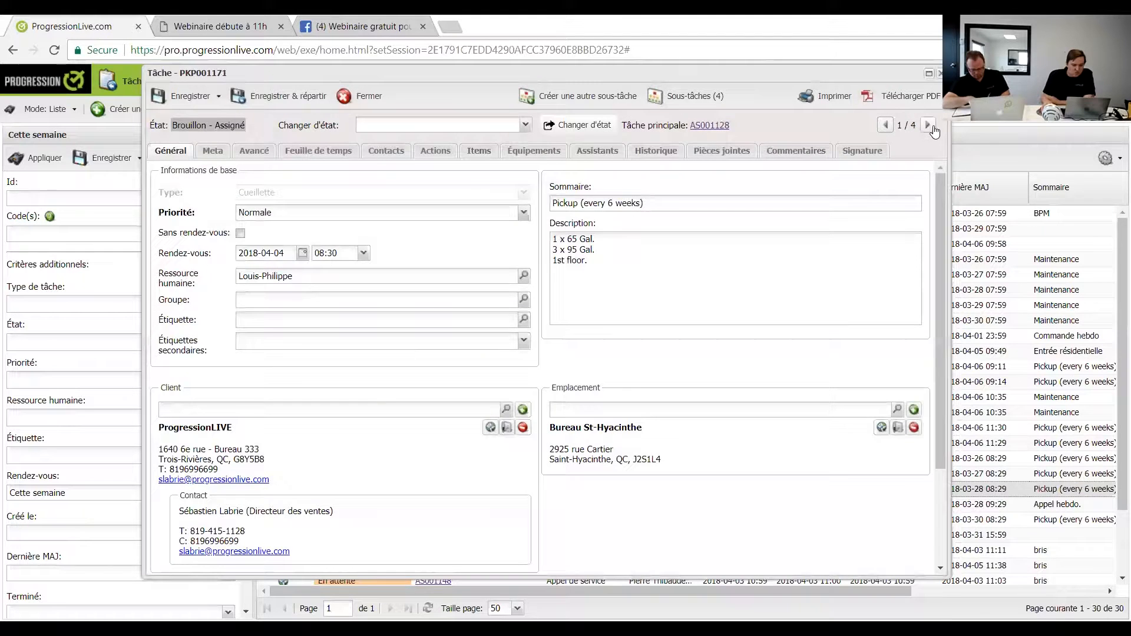
pyautogui.click(928, 126)
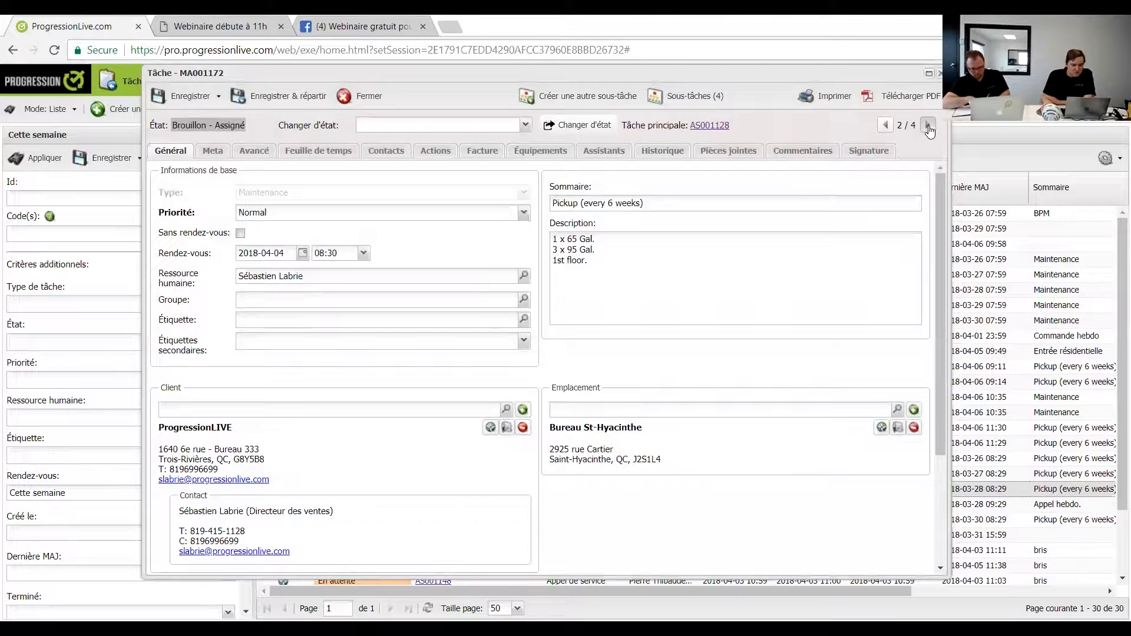
pyautogui.click(928, 125)
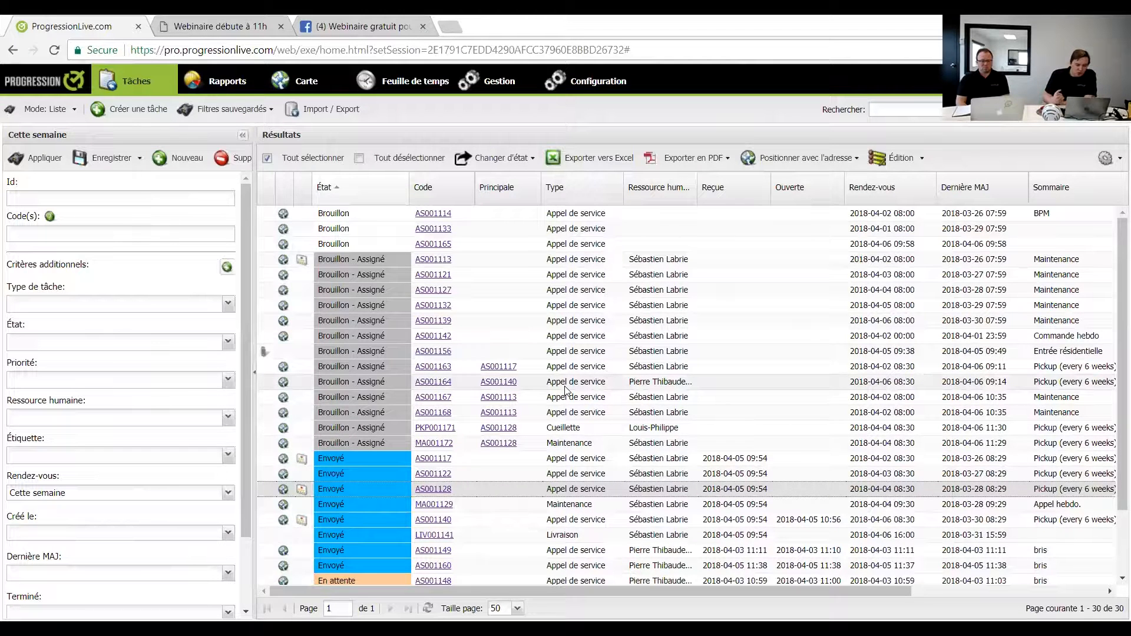
# Look through the task results and review the sub-tasks of main task AS001128 directly from its row.
pyautogui.scroll(-2, 600, 385)
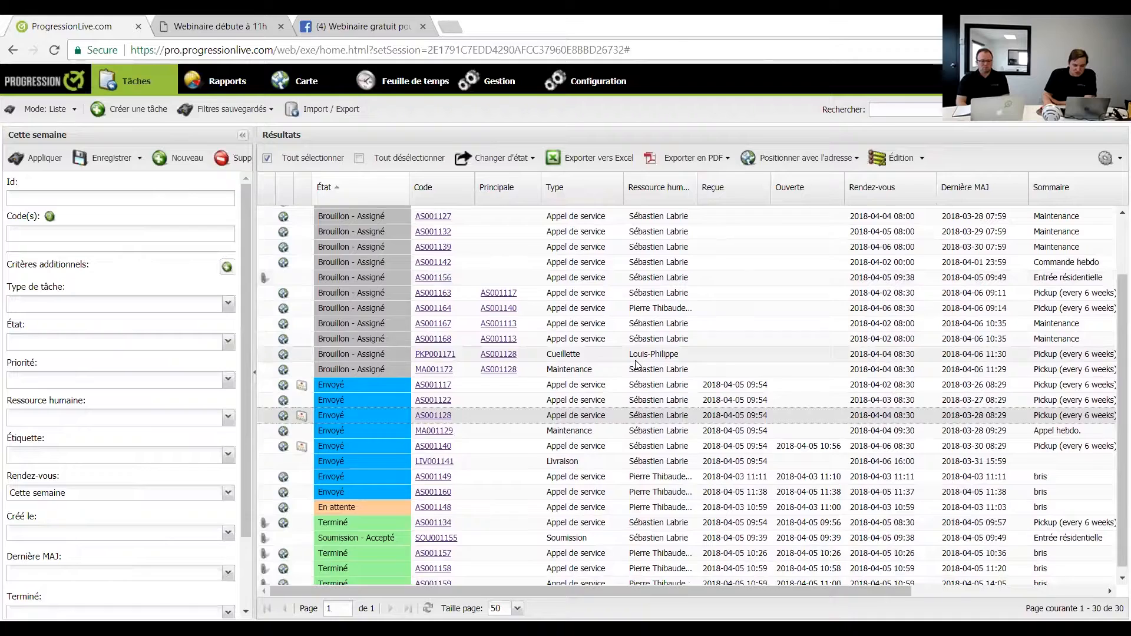
pyautogui.scroll(2, 639, 360)
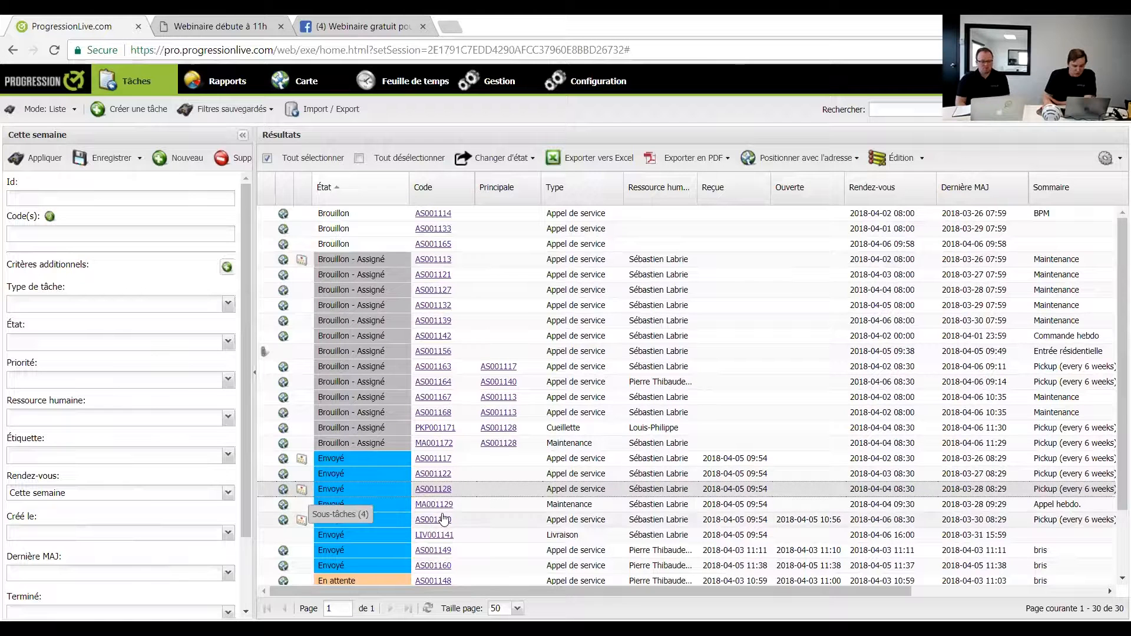
pyautogui.click(301, 490)
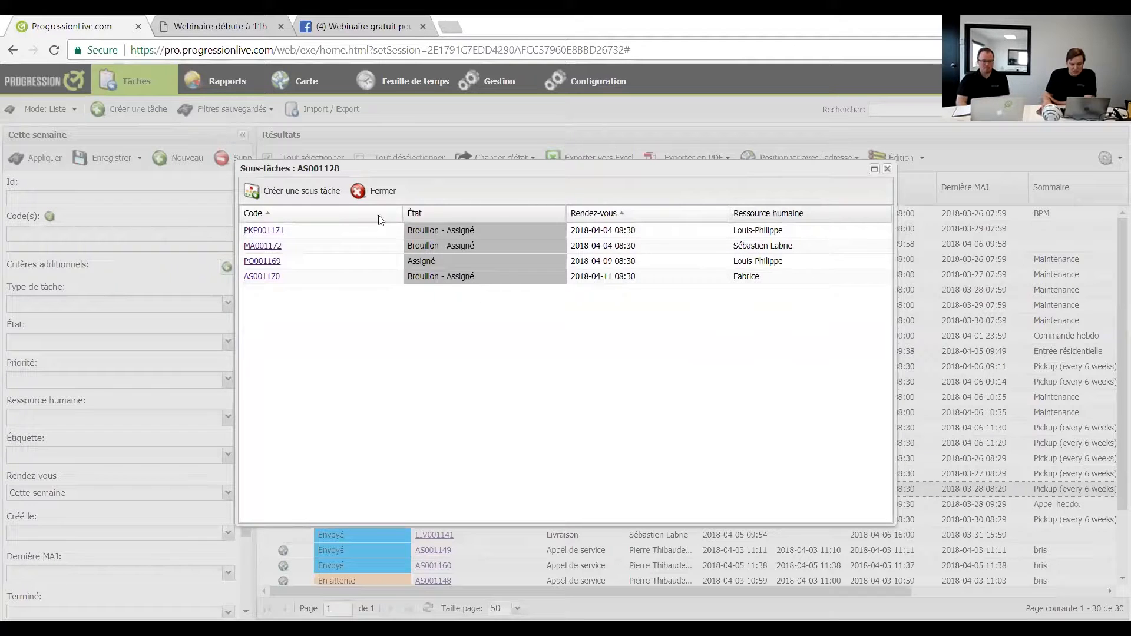
pyautogui.click(376, 191)
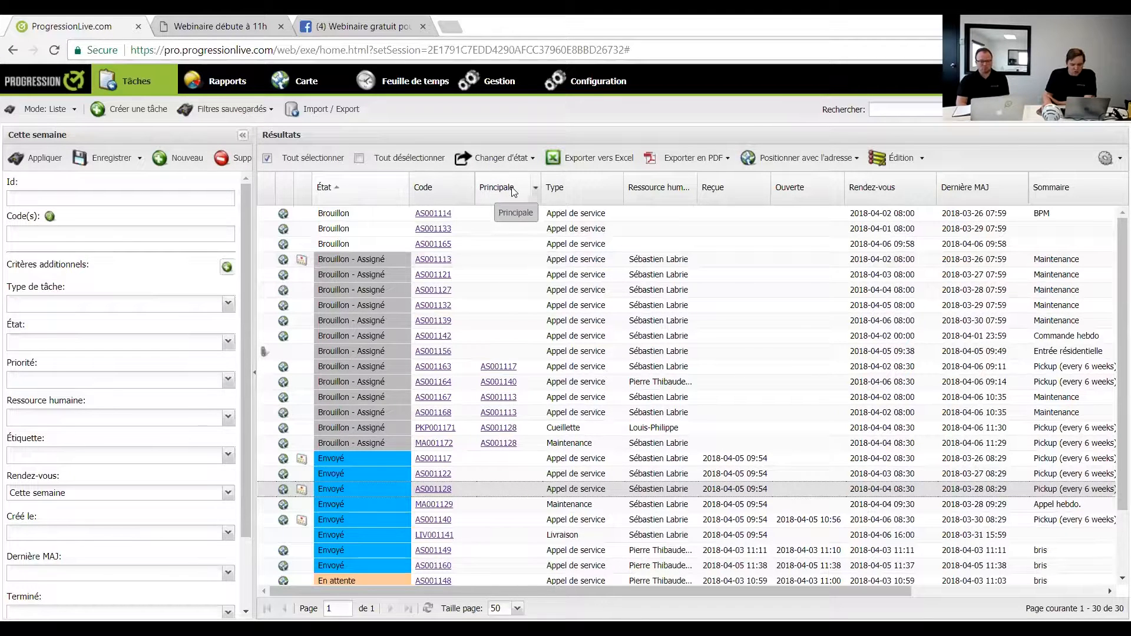
# Examine the Principale entry among the general column options of the task results, and view AS001128's sub-tasks again.
pyautogui.click(471, 189)
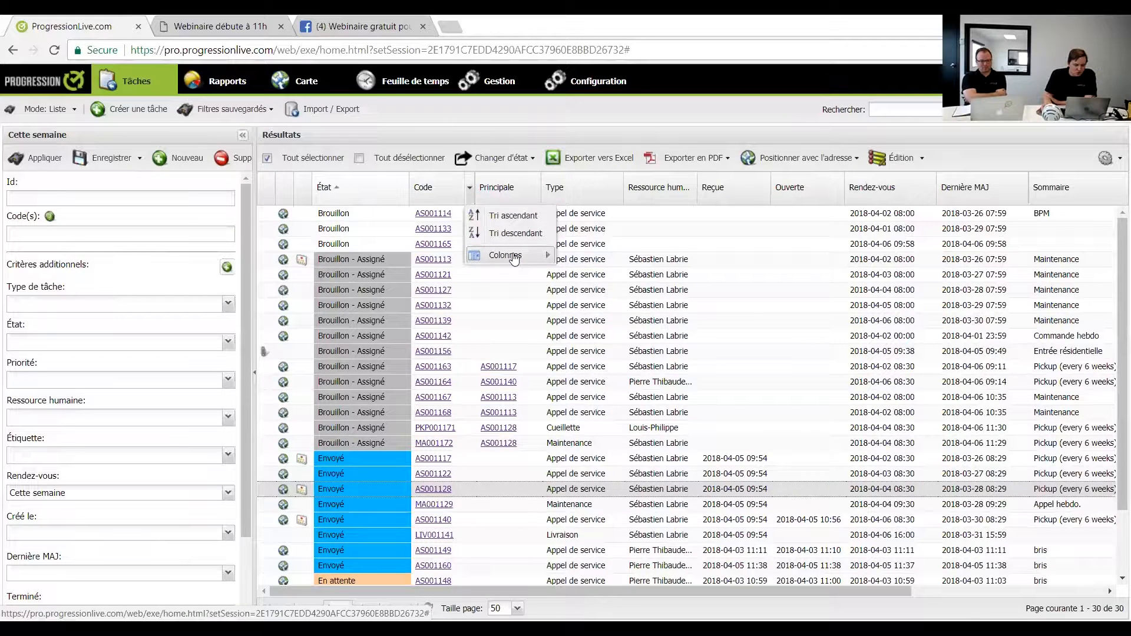
pyautogui.moveTo(513, 255)
pyautogui.moveTo(618, 258)
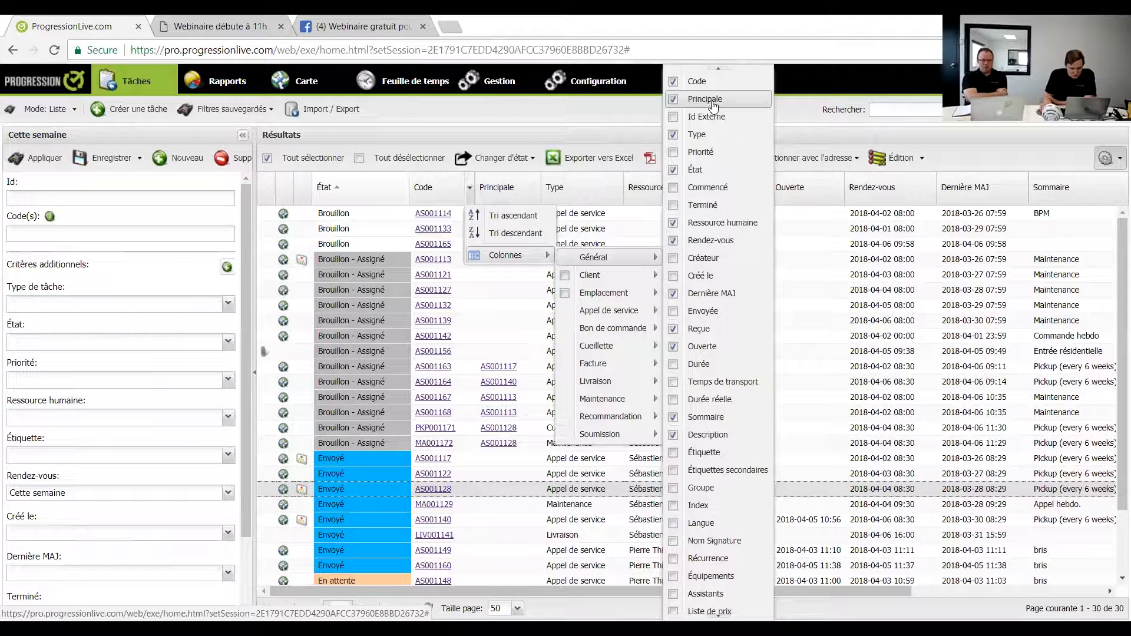
pyautogui.click(547, 111)
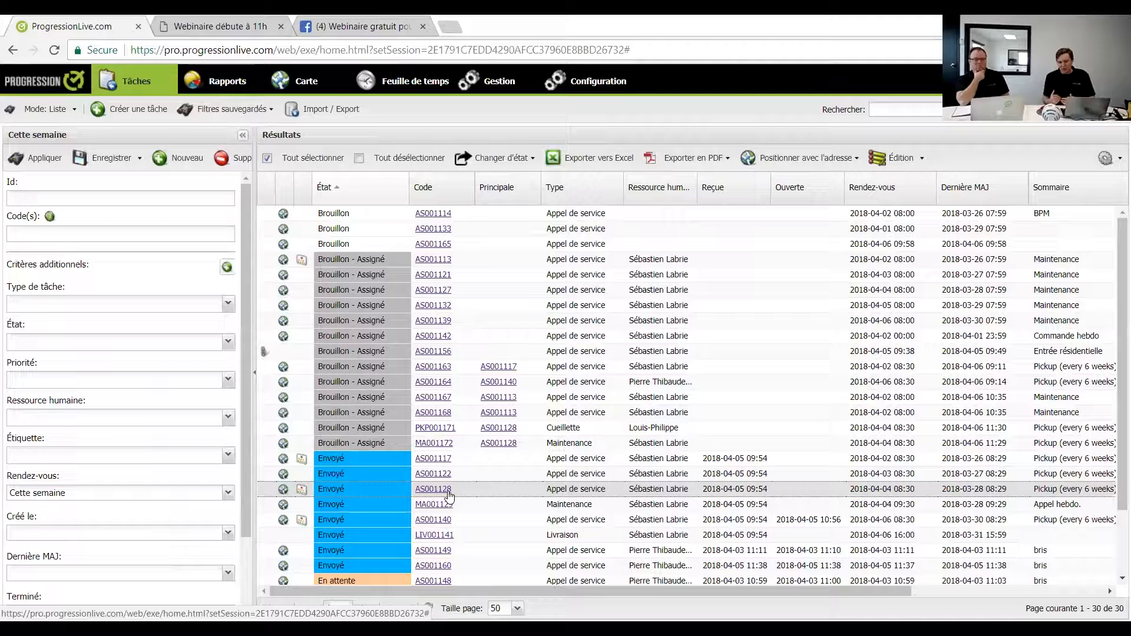
pyautogui.click(301, 489)
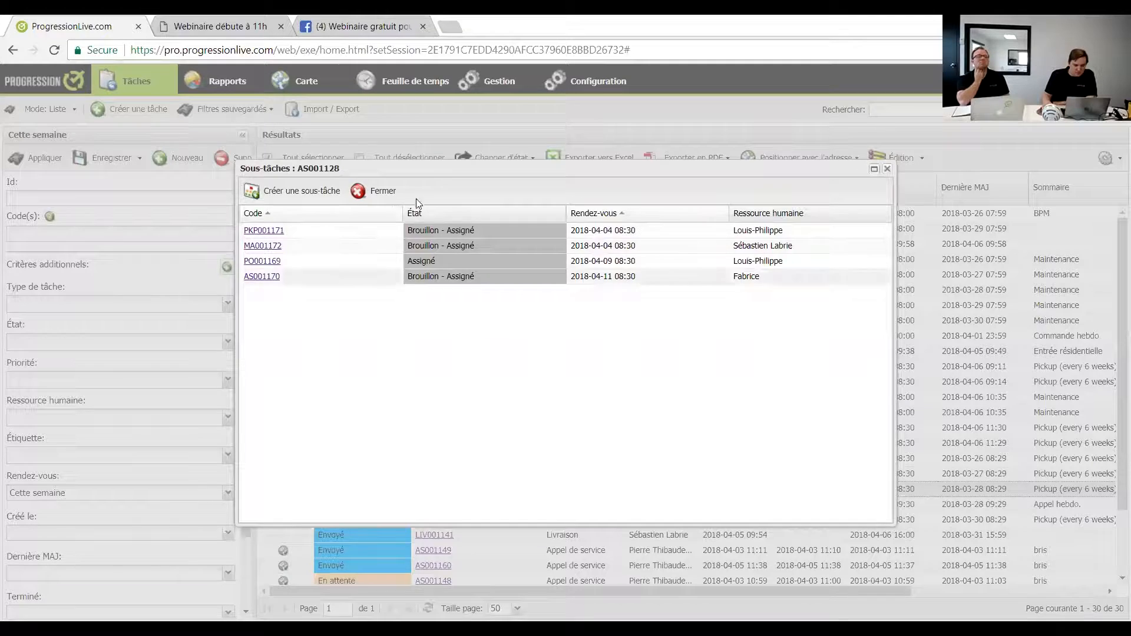
pyautogui.click(377, 190)
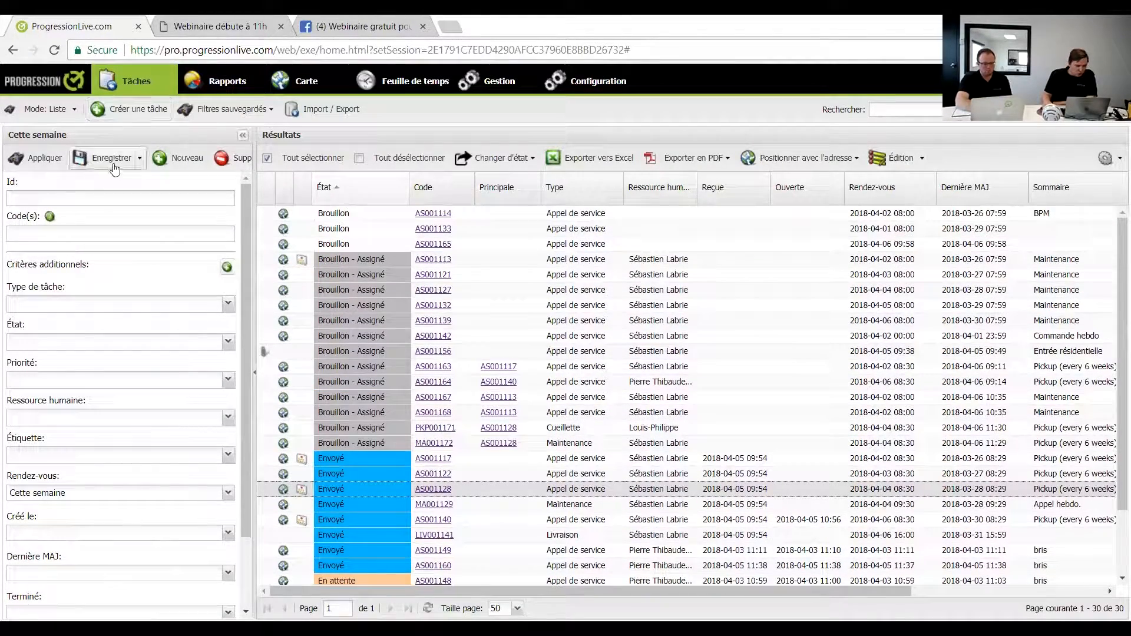
# Switch the task display to Planification mode and inspect the blue Pickup (every 6 weeks) task scheduled on 2018-04-06.
pyautogui.click(76, 110)
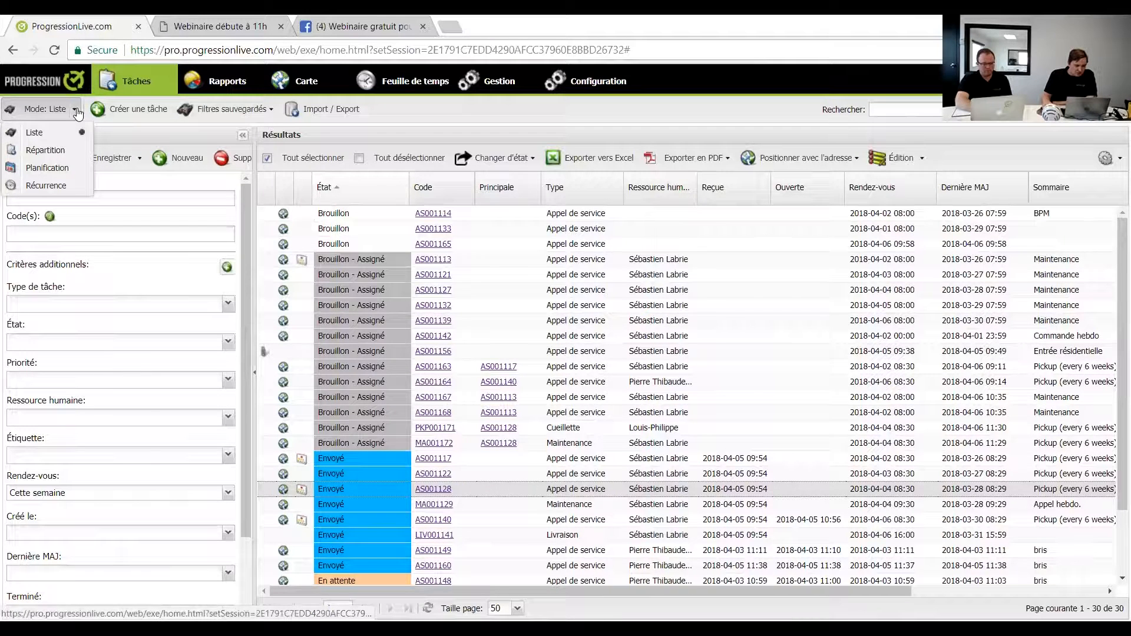
pyautogui.click(57, 171)
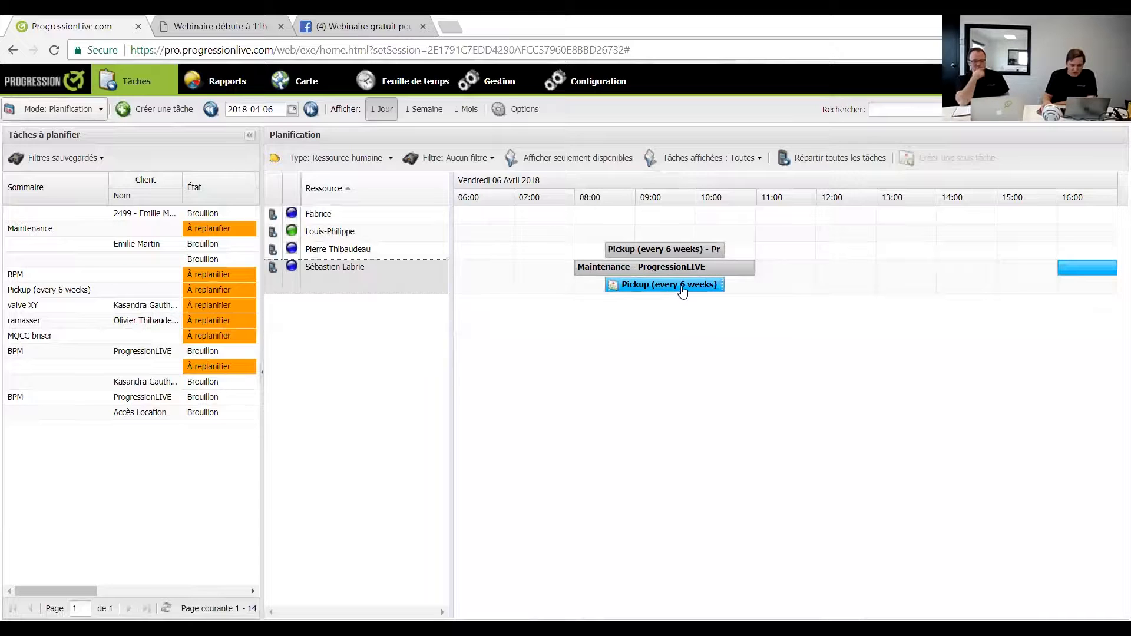
pyautogui.moveTo(615, 292)
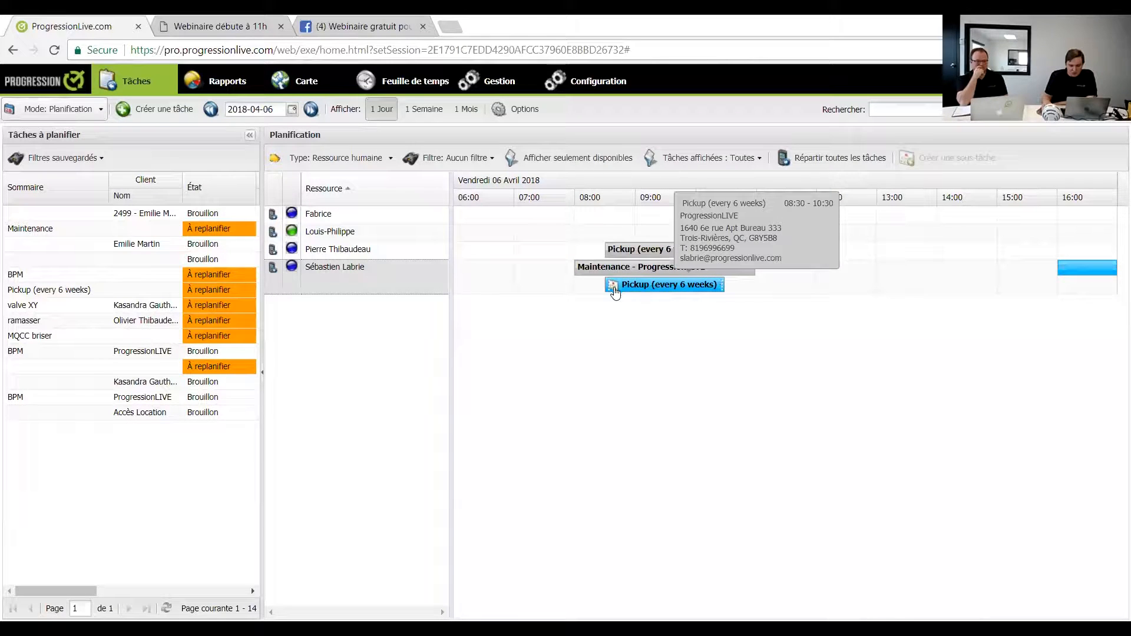
pyautogui.click(615, 293)
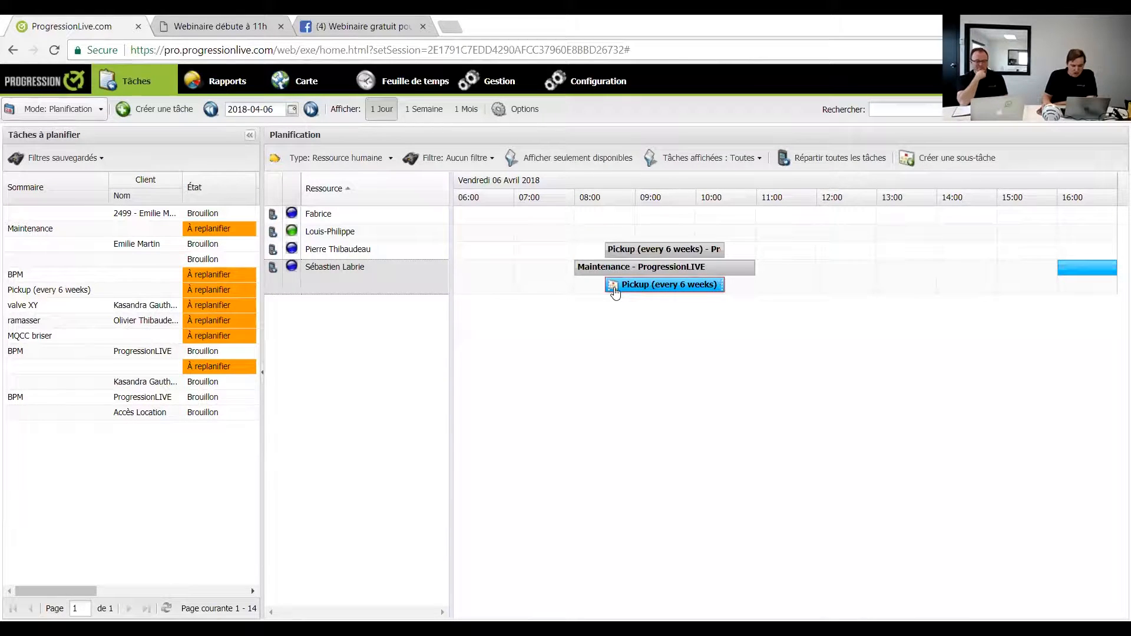
pyautogui.doubleClick(615, 289)
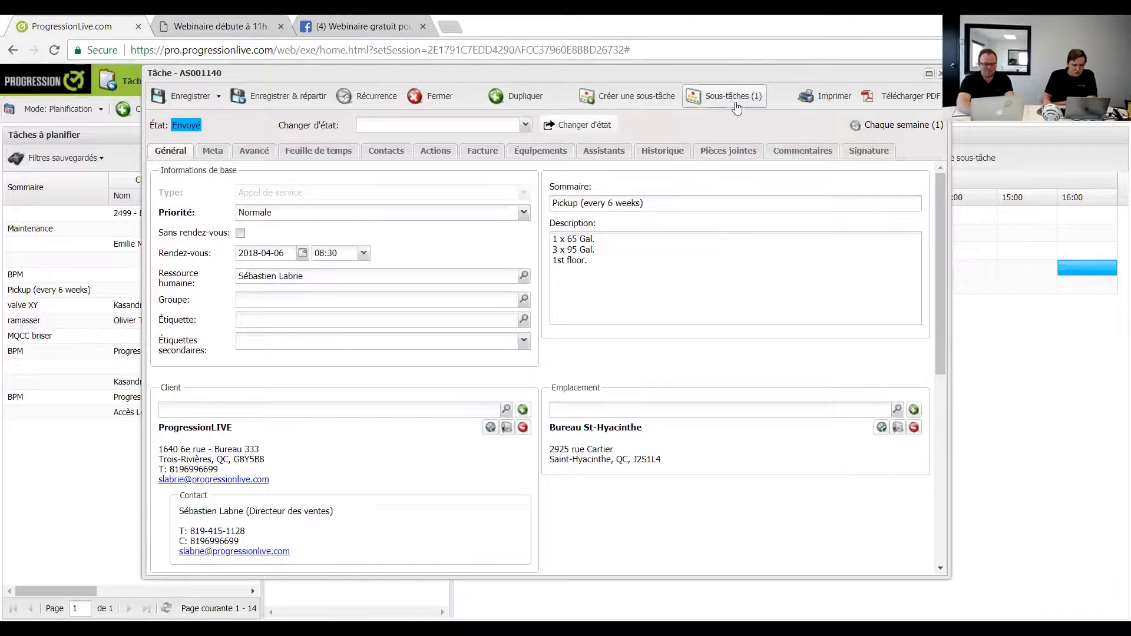
pyautogui.click(940, 74)
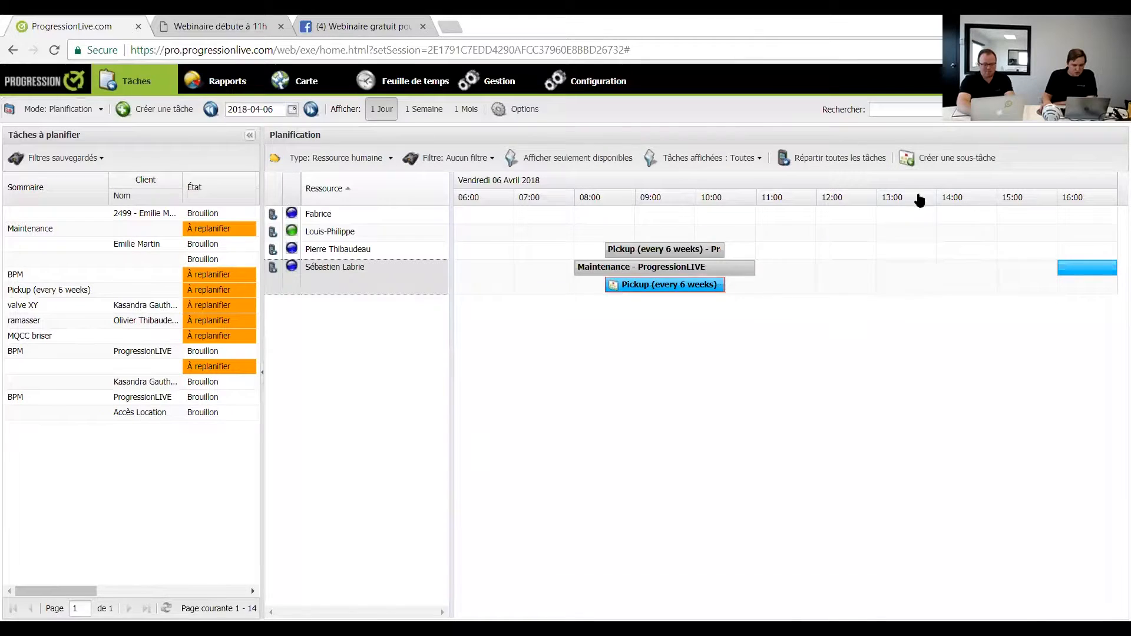
pyautogui.doubleClick(673, 286)
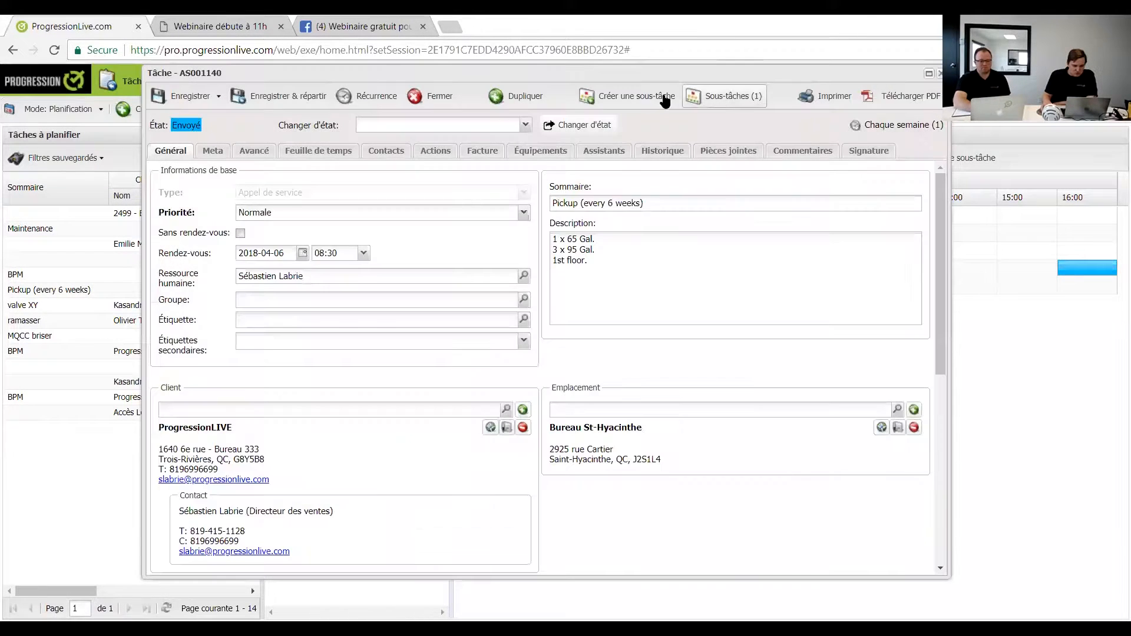
pyautogui.click(665, 100)
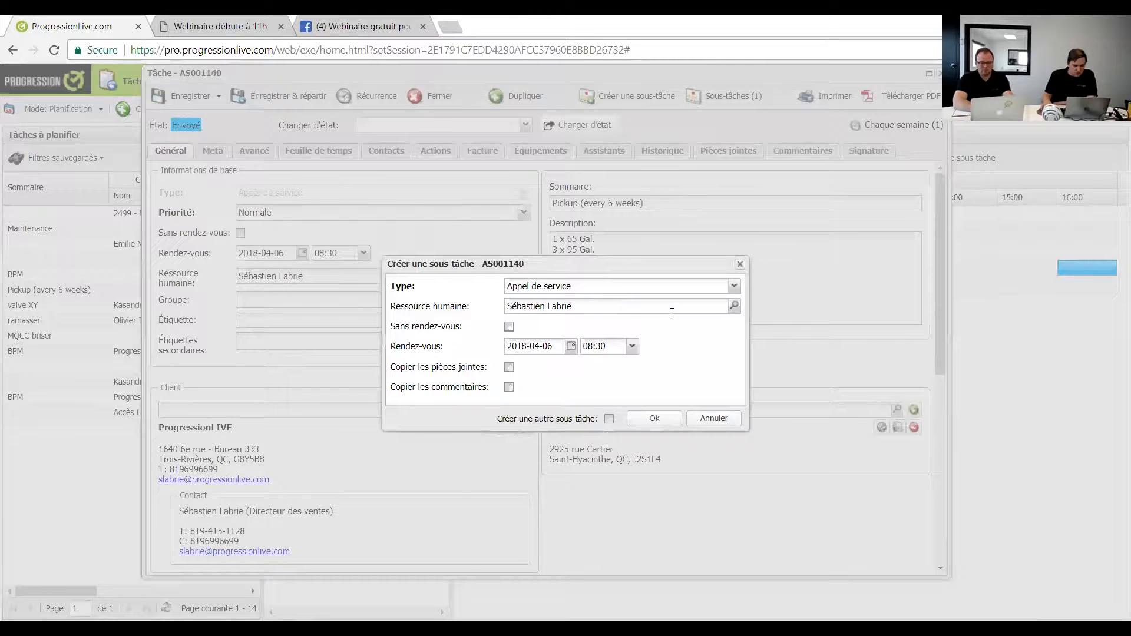
pyautogui.click(735, 306)
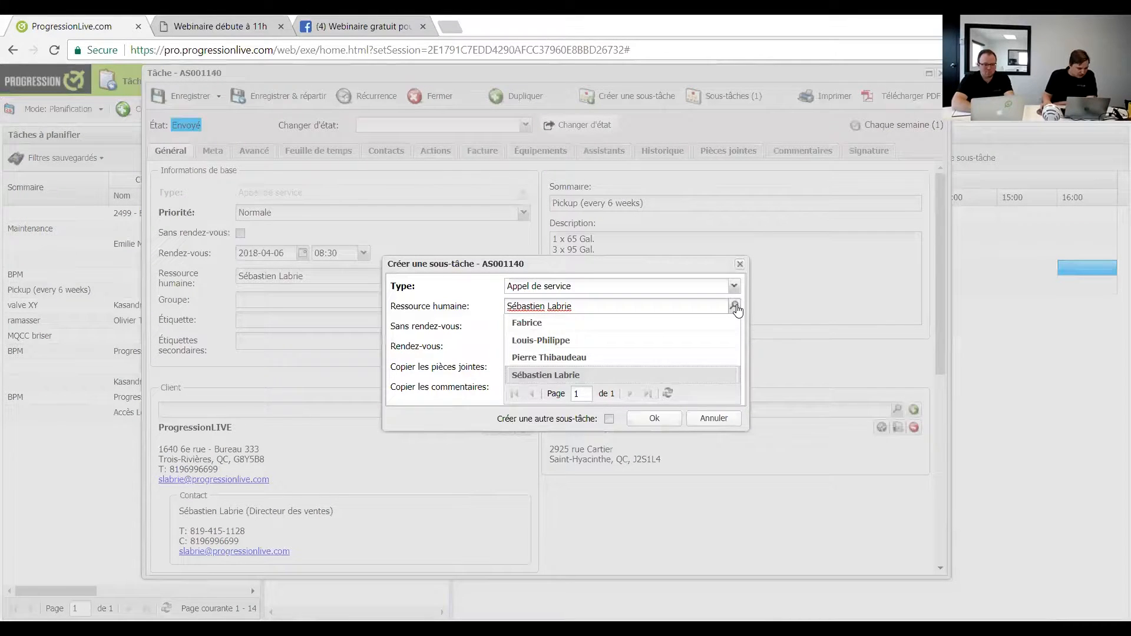
pyautogui.click(735, 307)
pyautogui.click(713, 418)
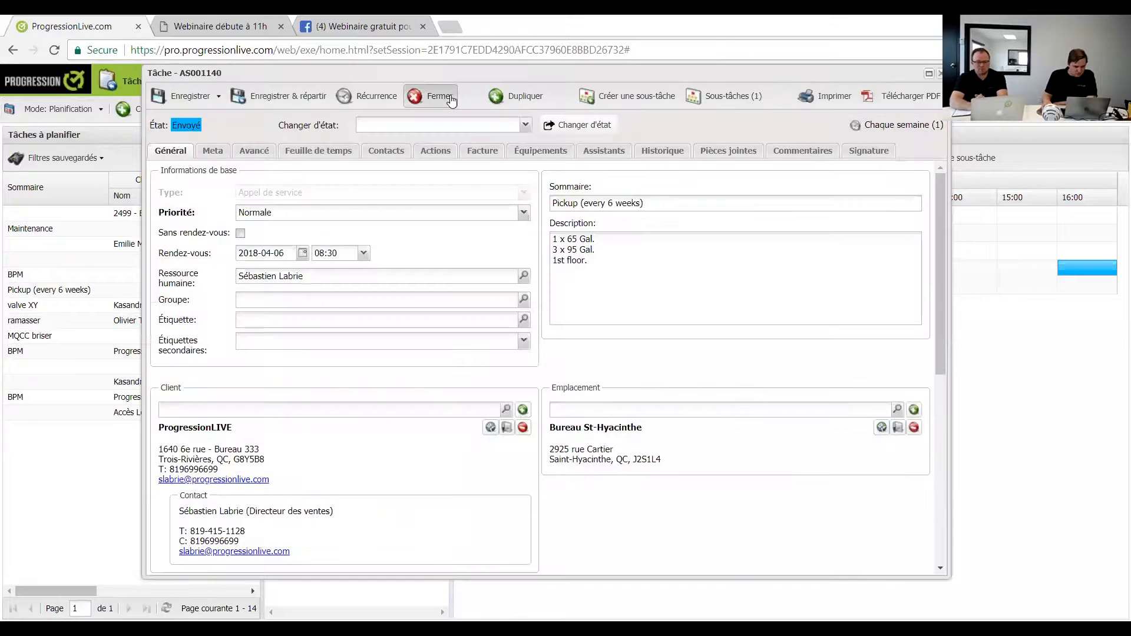
pyautogui.click(450, 96)
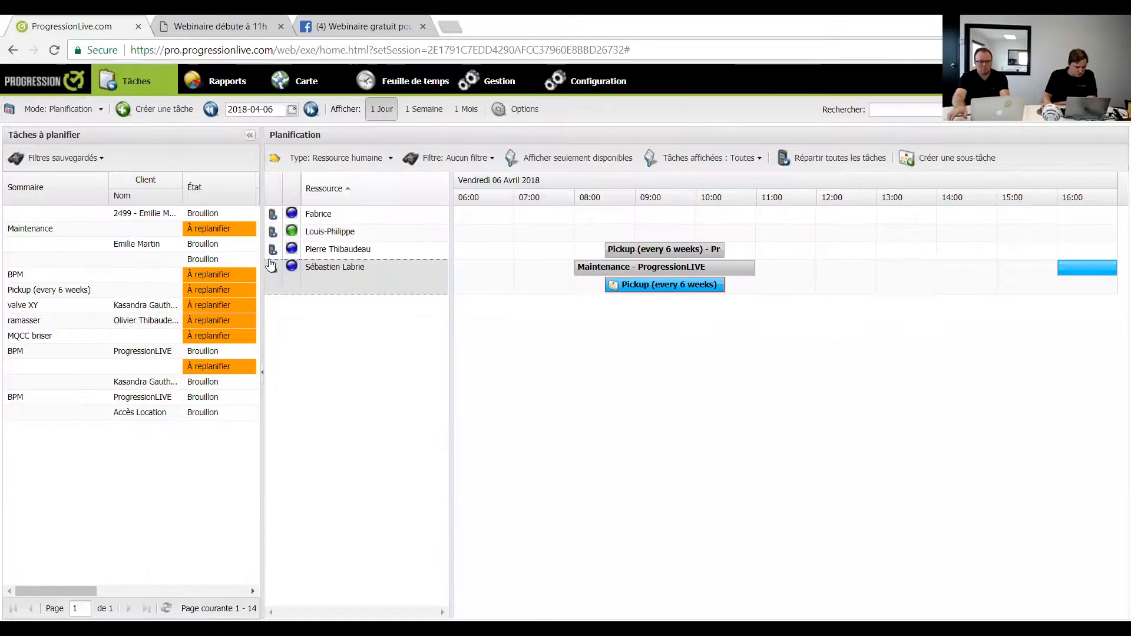
pyautogui.doubleClick(672, 291)
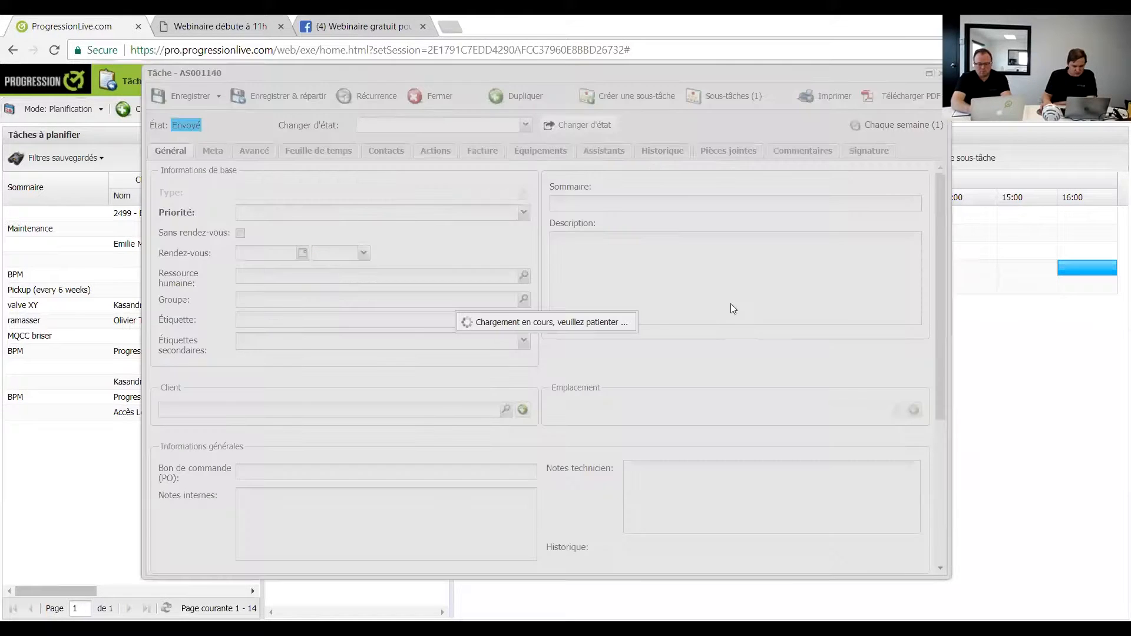
pyautogui.click(637, 95)
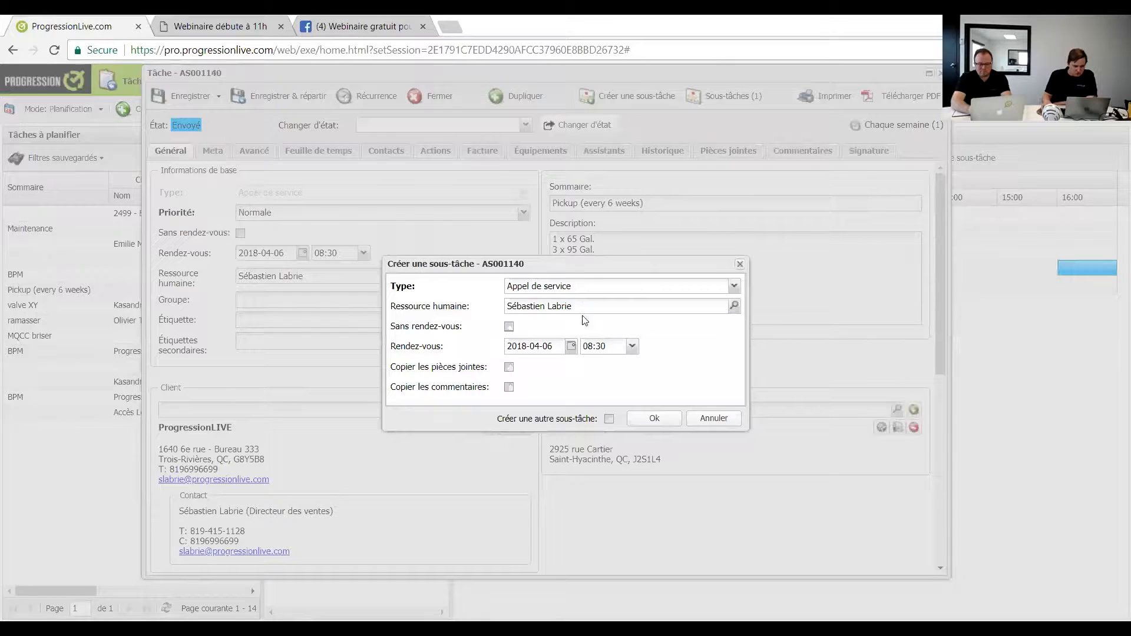
pyautogui.click(734, 307)
pyautogui.click(612, 324)
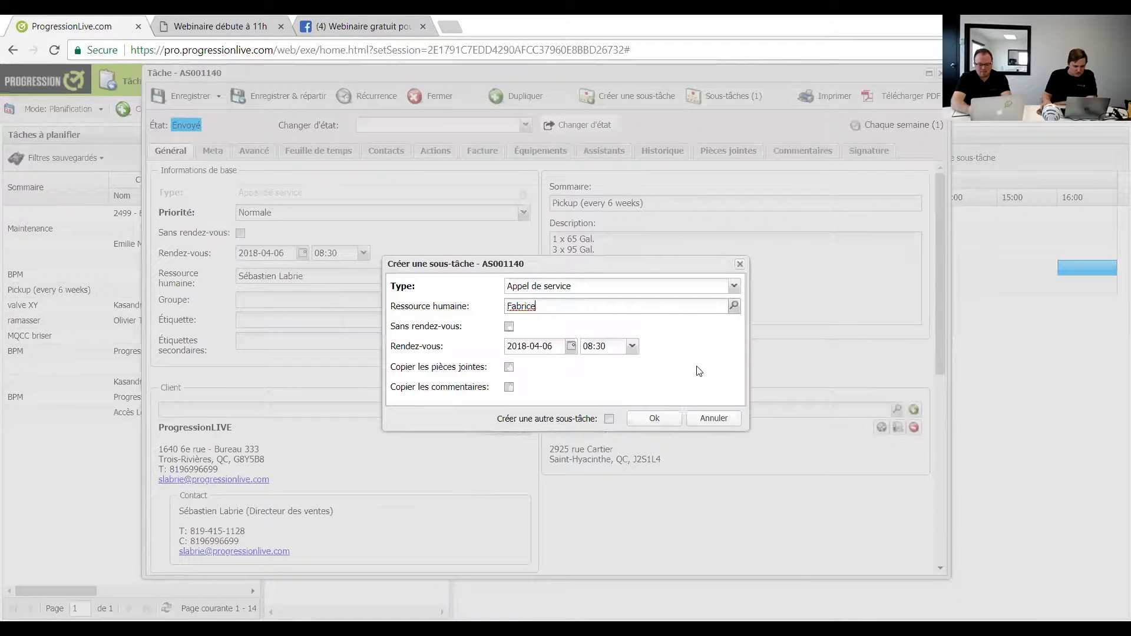
pyautogui.click(669, 424)
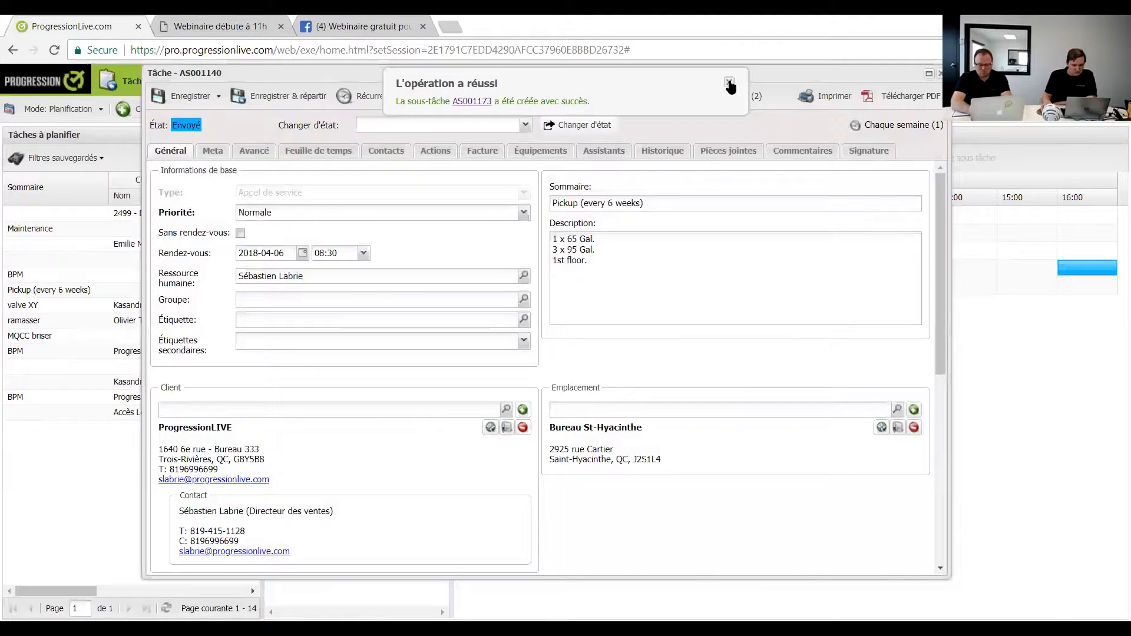
# Dismiss the success notice, close the AS001140 task form, and inspect the two grey Pickup (every 6 weeks) tasks in the 2018-04-06 planning.
pyautogui.click(730, 74)
pyautogui.click(448, 101)
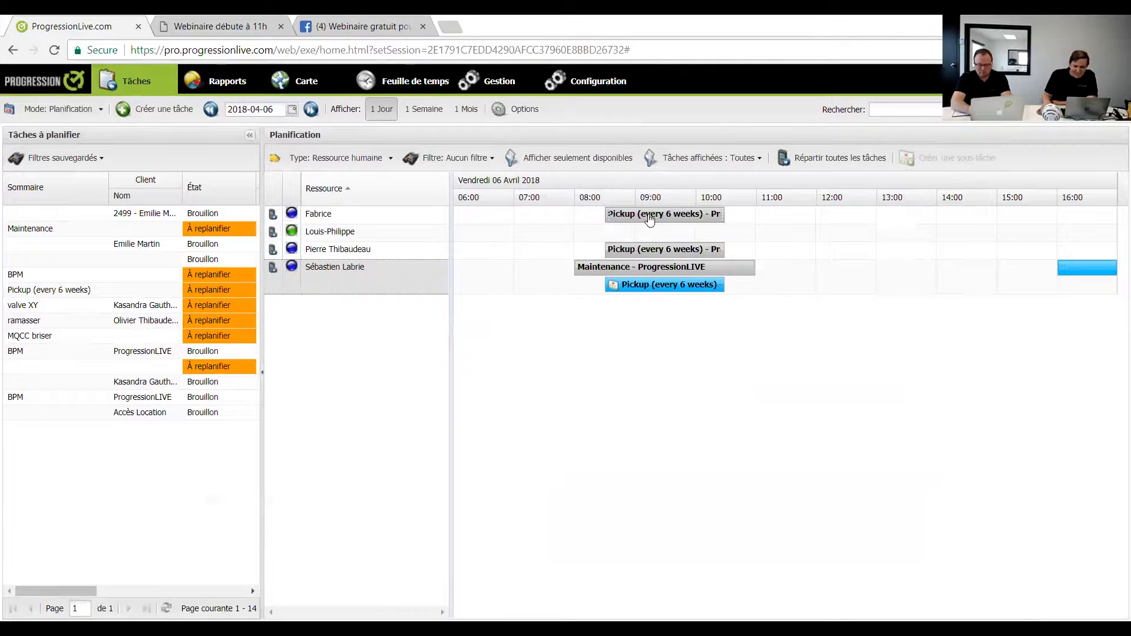
pyautogui.moveTo(663, 254)
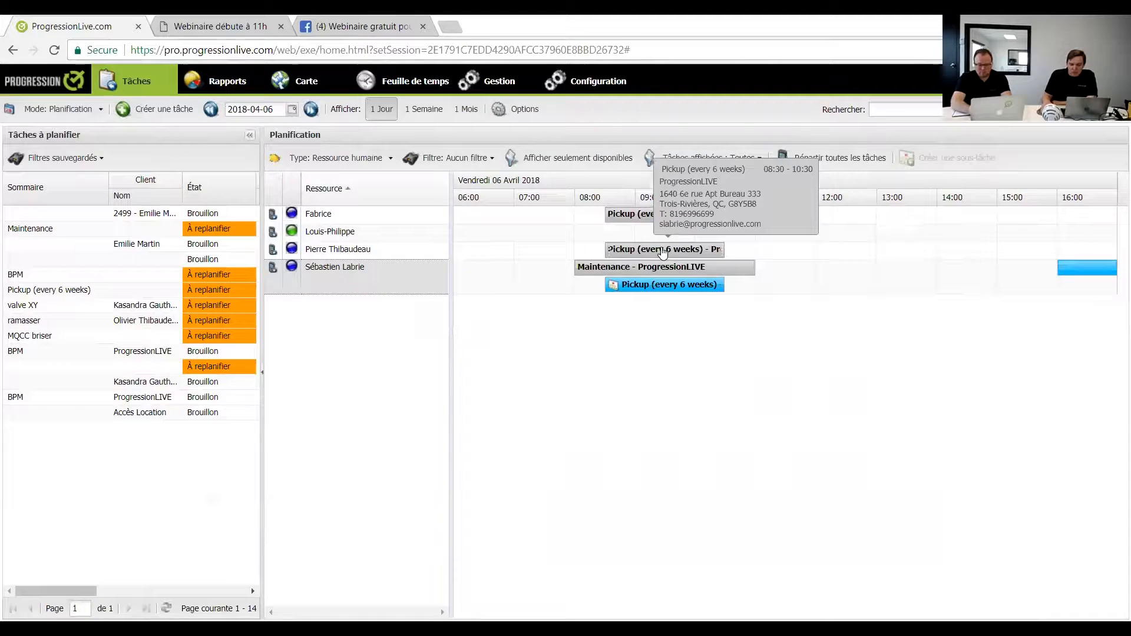
pyautogui.click(663, 253)
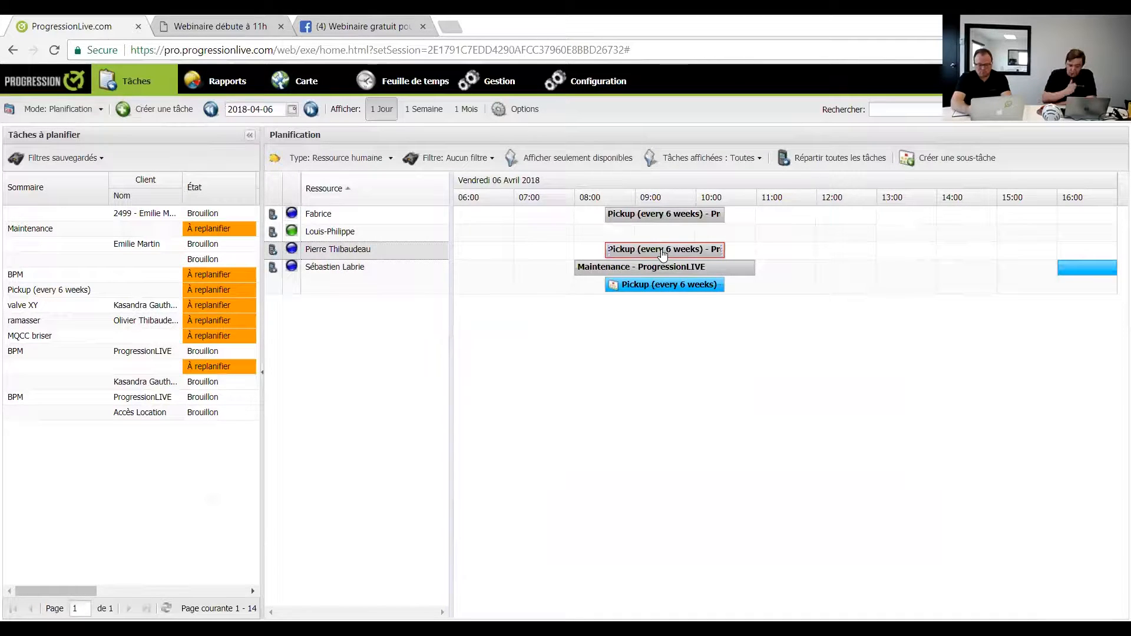
pyautogui.click(654, 220)
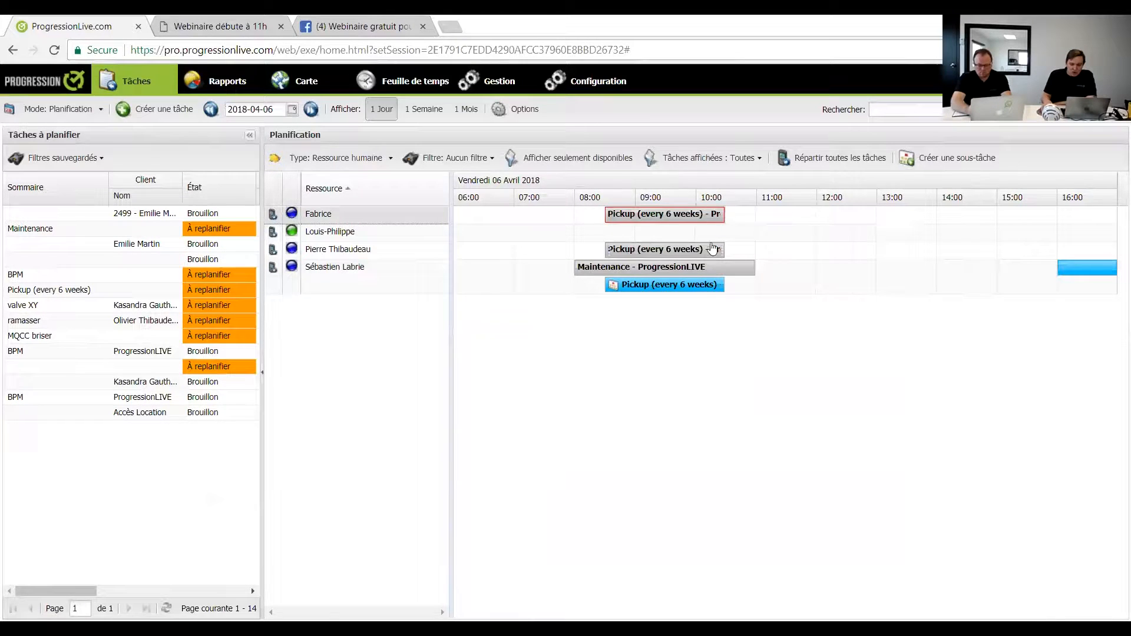
pyautogui.moveTo(673, 261)
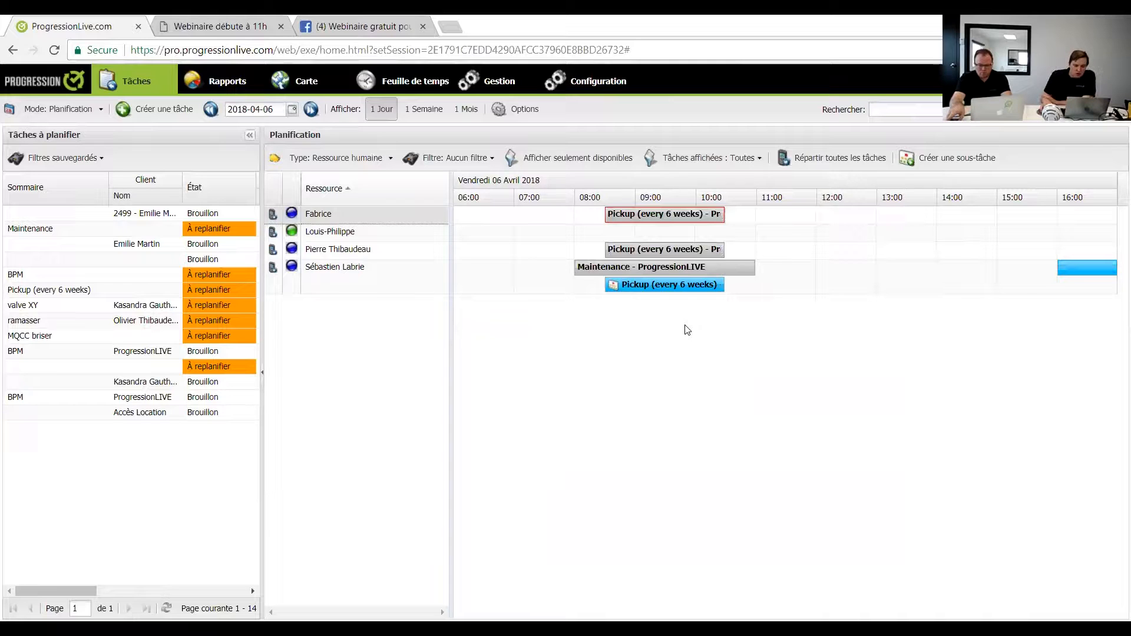
pyautogui.moveTo(670, 258)
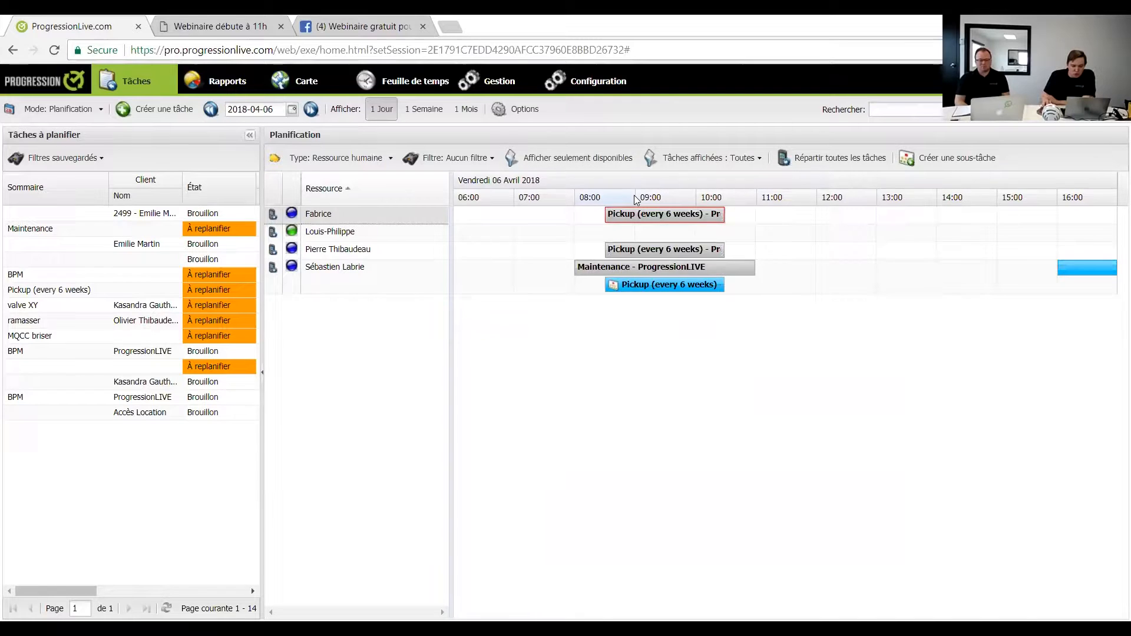
pyautogui.moveTo(661, 218)
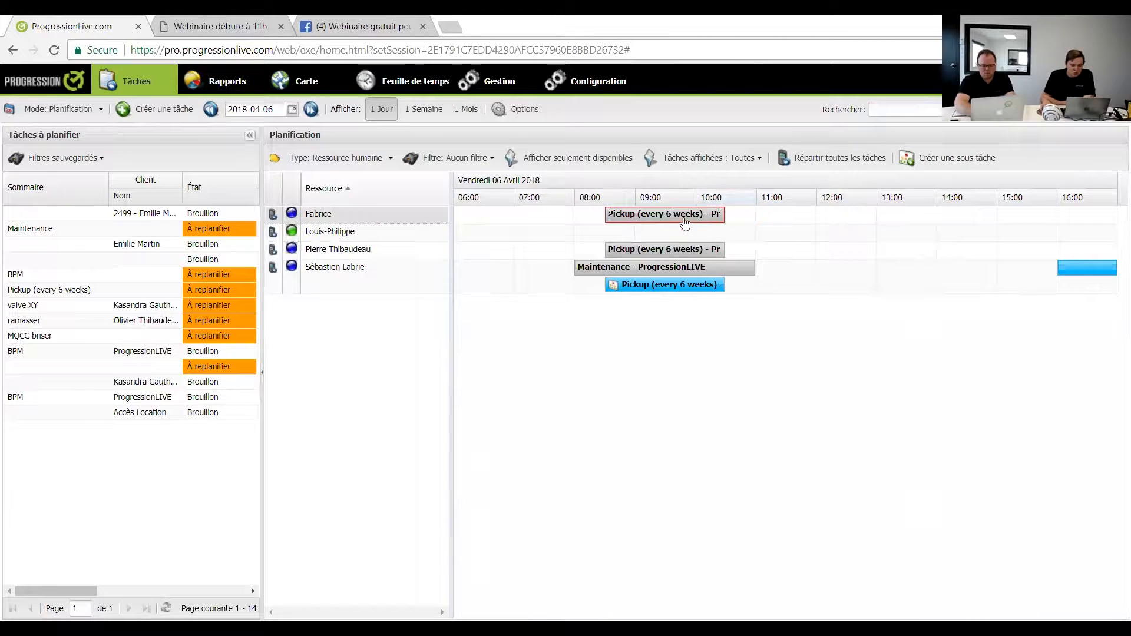
# Review the sub-task creation form for the first listed resource's grey Pickup task, and close it without creating anything.
pyautogui.click(936, 161)
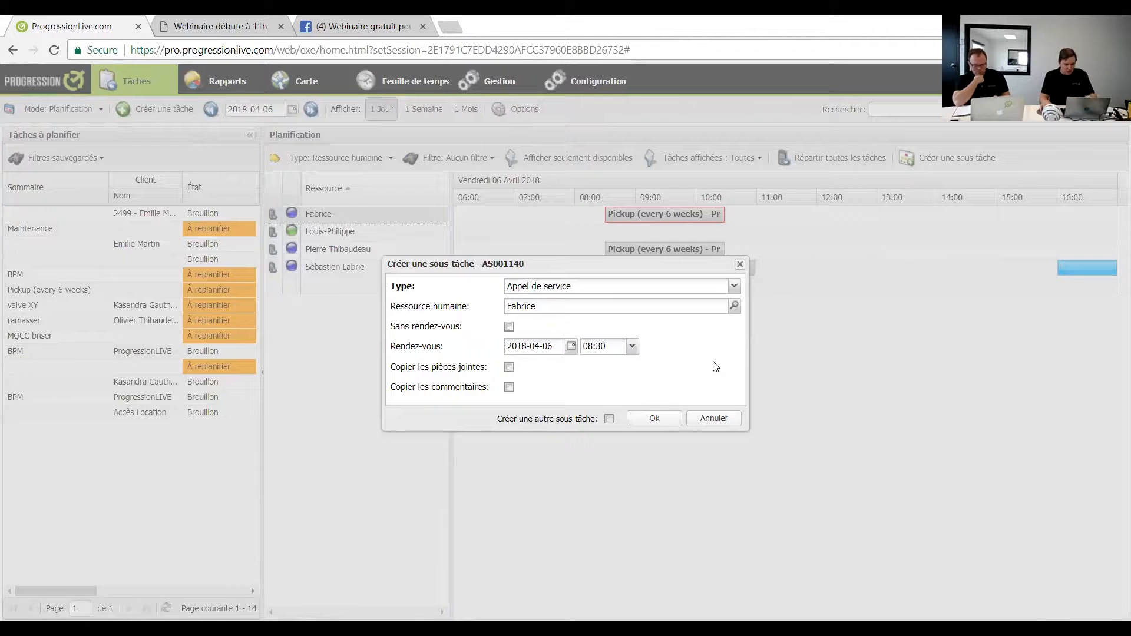
pyautogui.click(740, 265)
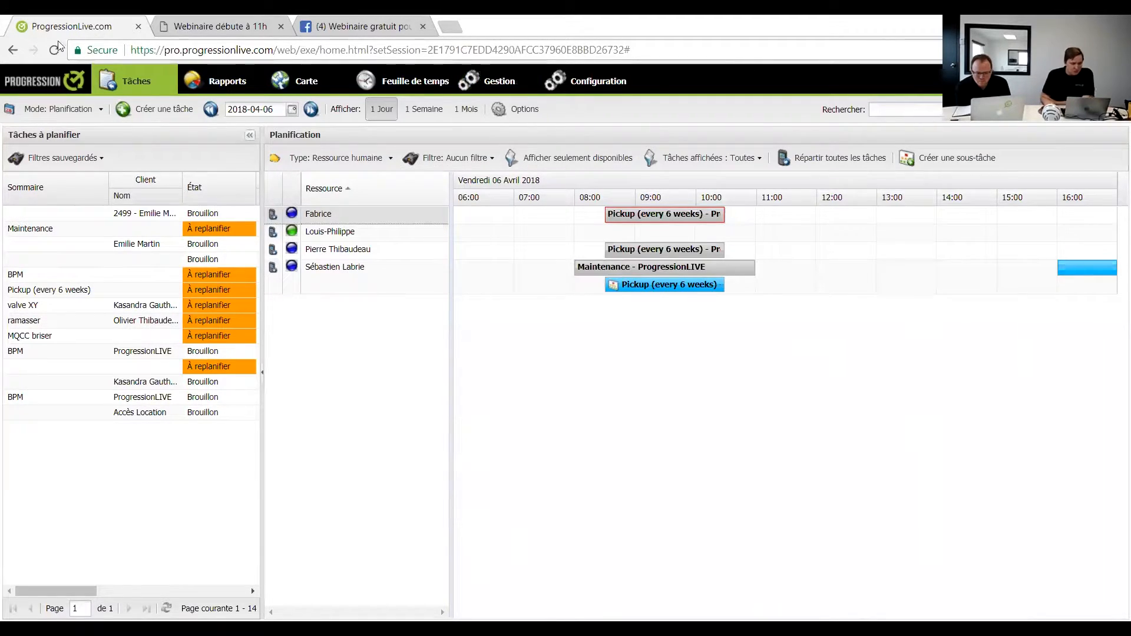
# Show the available display modes for the tasks.
pyautogui.click(101, 109)
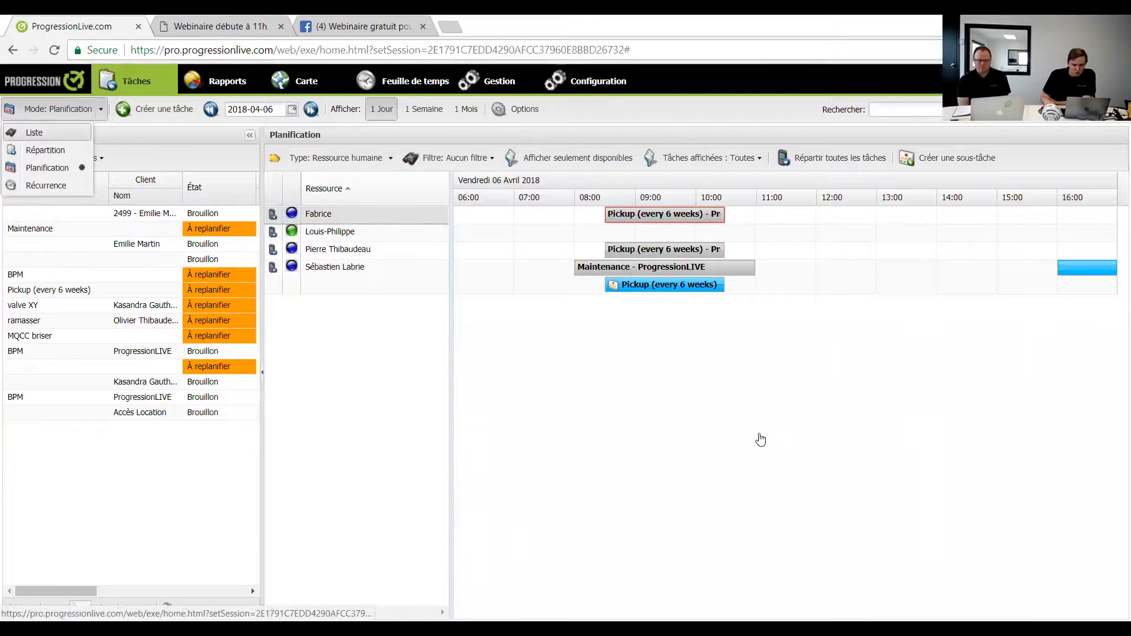